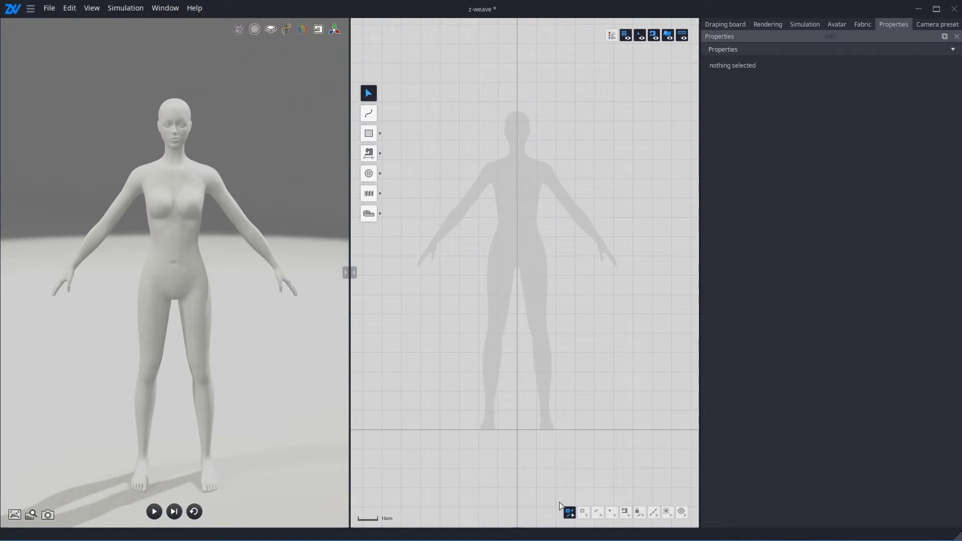
- Toggle the 2D lock, then add a 30×30 square and rectangles of 29.6×53.0 and 32.5×53.6
click(636, 514)
click(369, 135)
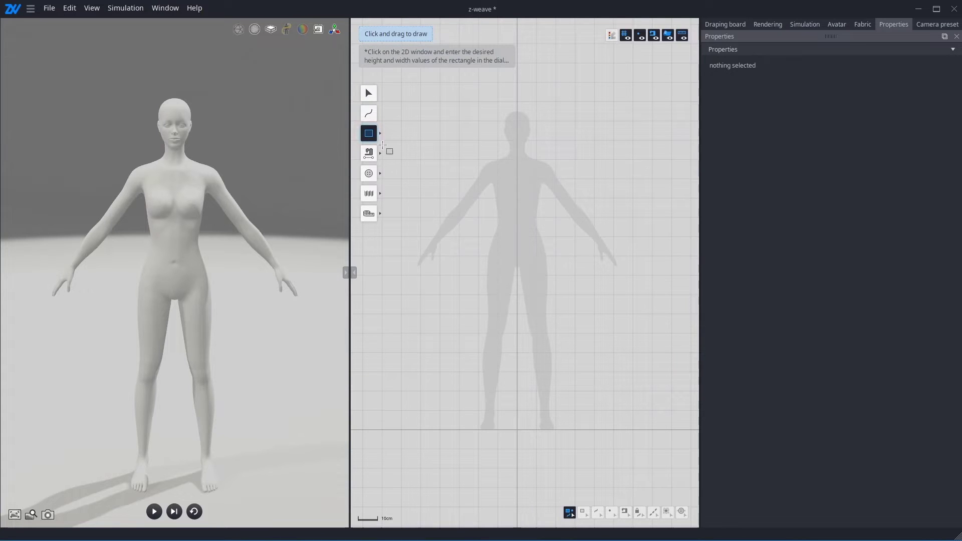
click(508, 180)
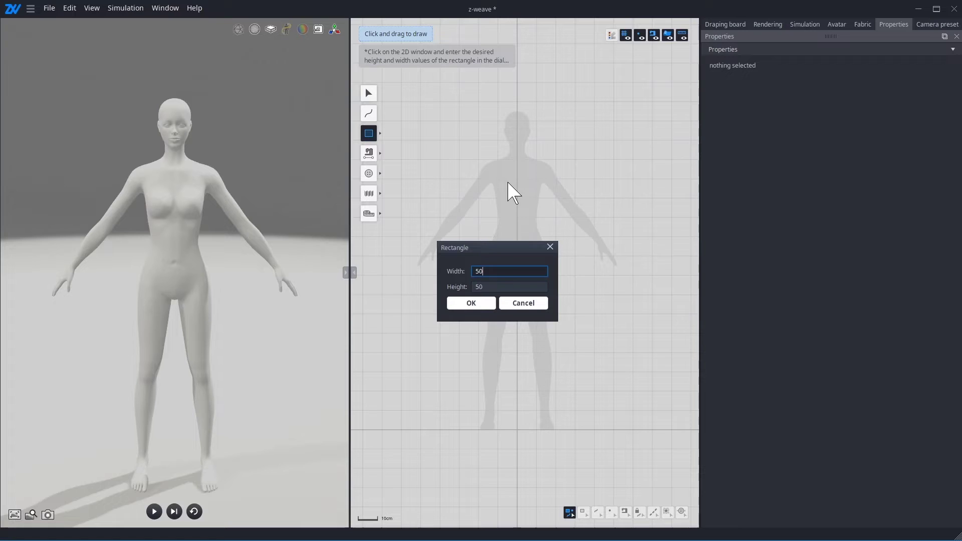
key(BackSpace)
key(BackSpace)
text(30)
key(Tab)
text(30)
key(Return)
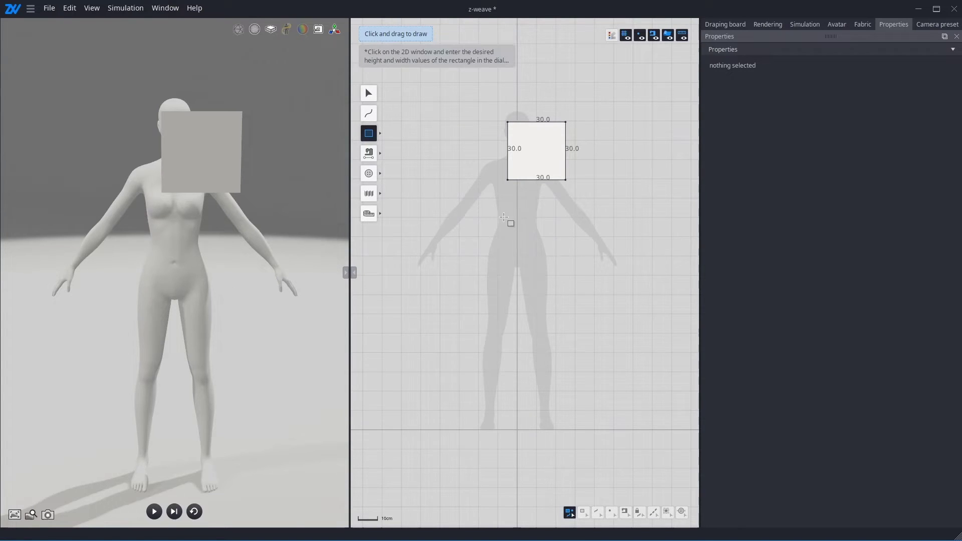
drag(493, 201, 551, 303)
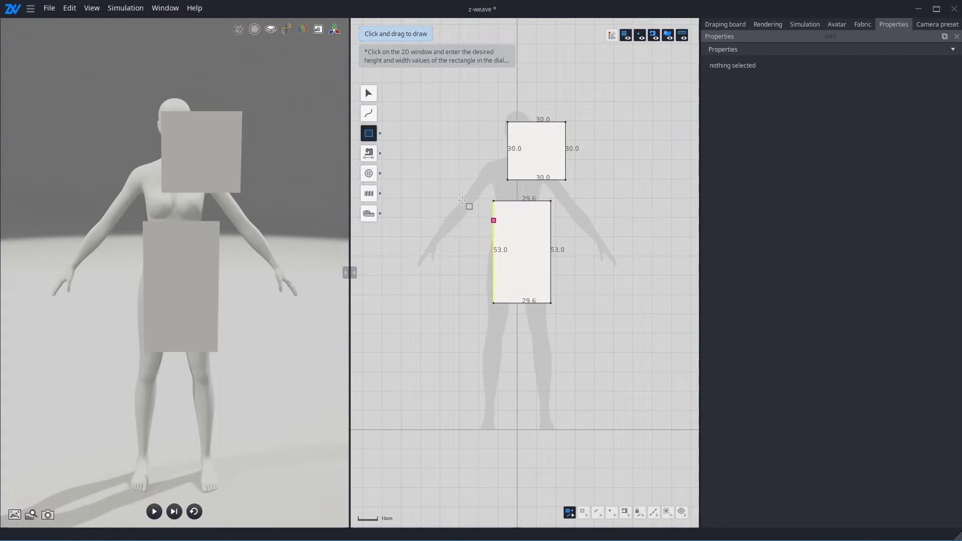
drag(416, 133, 477, 237)
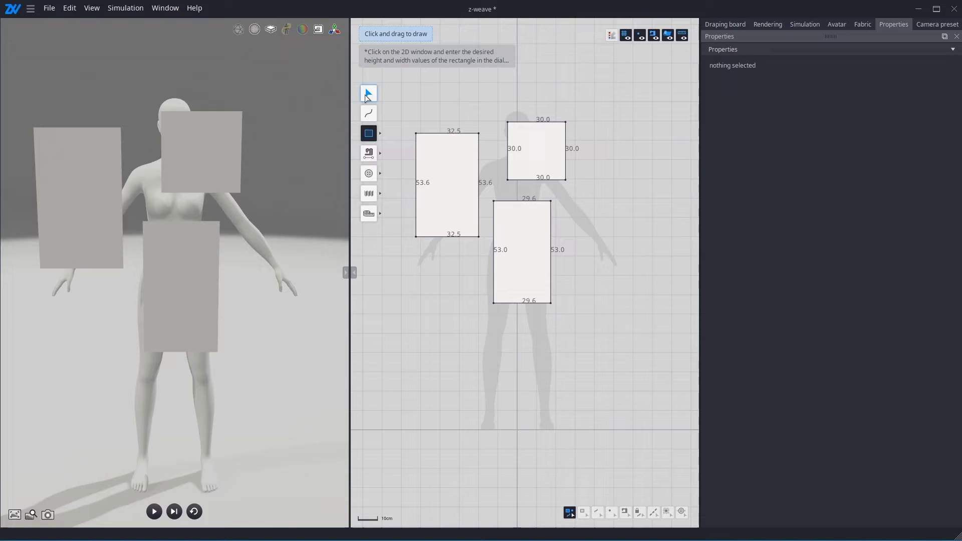
- Resize the square to 51.3 wide by 25.8 tall and shrink the lower rectangle
click(368, 96)
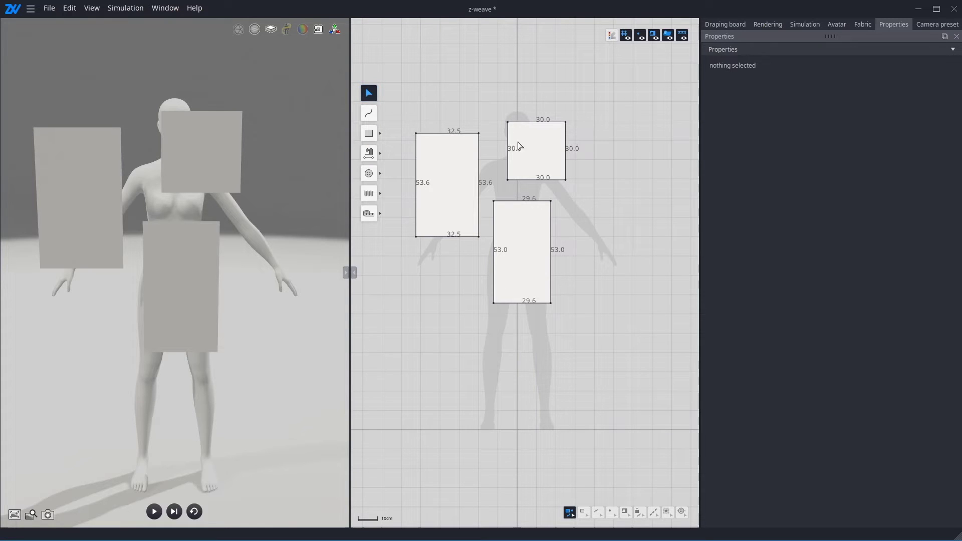
click(530, 147)
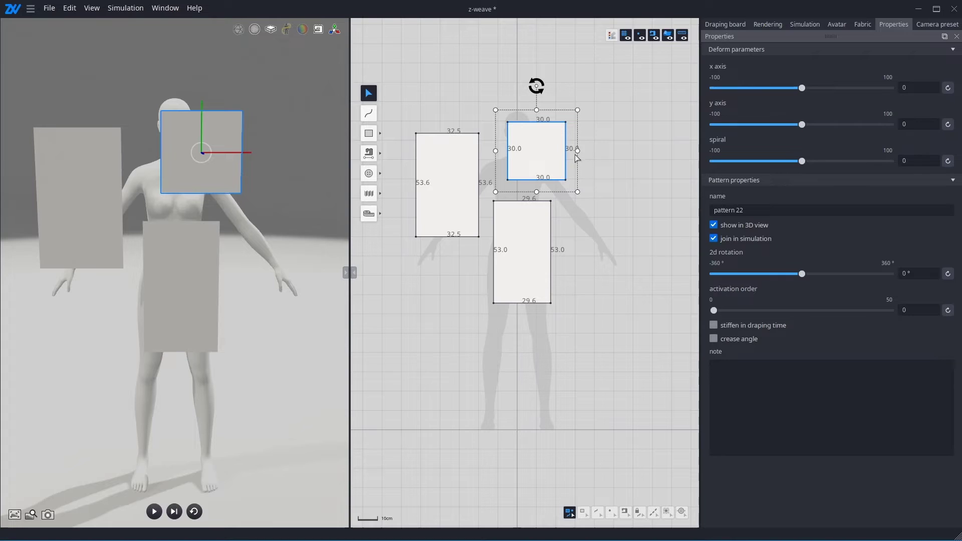
drag(577, 151, 598, 150)
drag(537, 110, 536, 97)
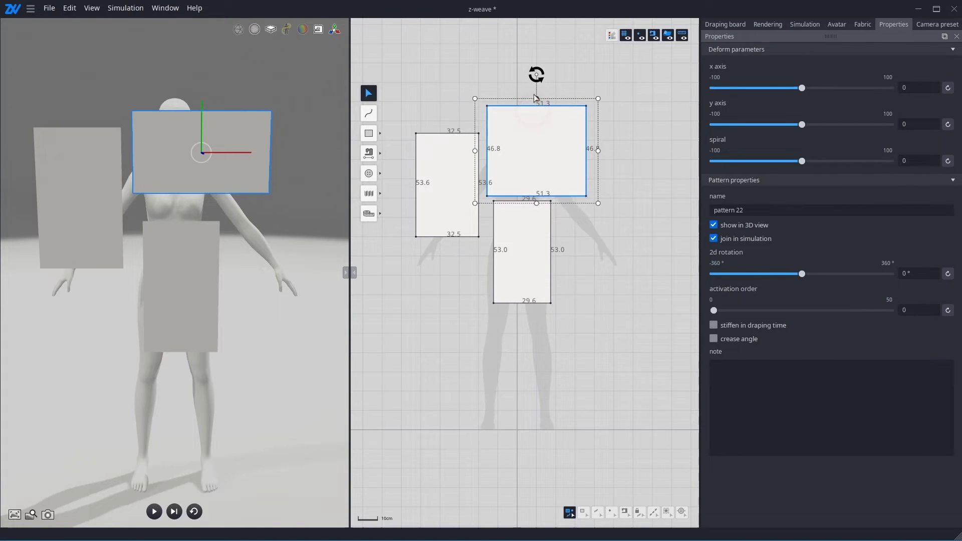
drag(537, 206, 537, 188)
click(536, 240)
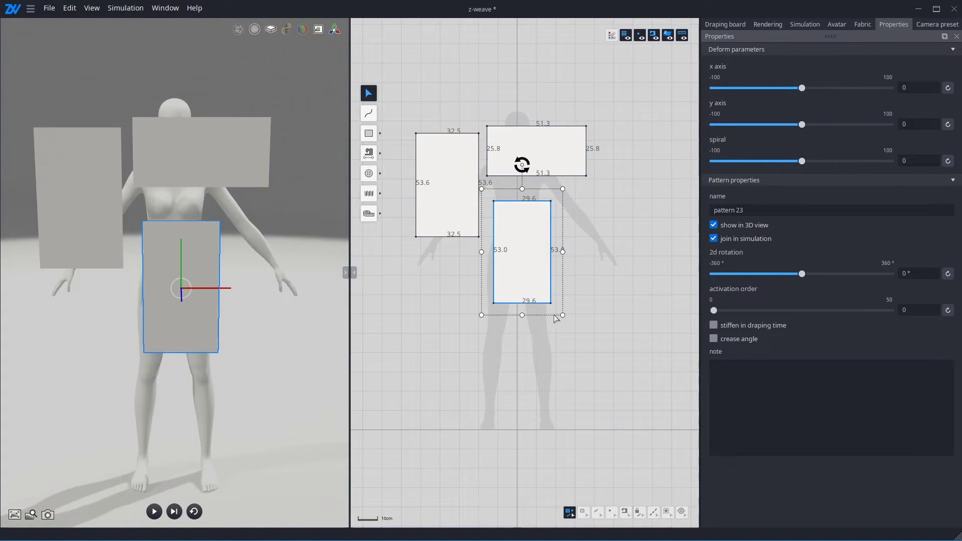
mouse_move(563, 316)
mouse_down()
mouse_move(600, 375)
mouse_move(569, 327)
mouse_up()
drag(570, 273, 546, 283)
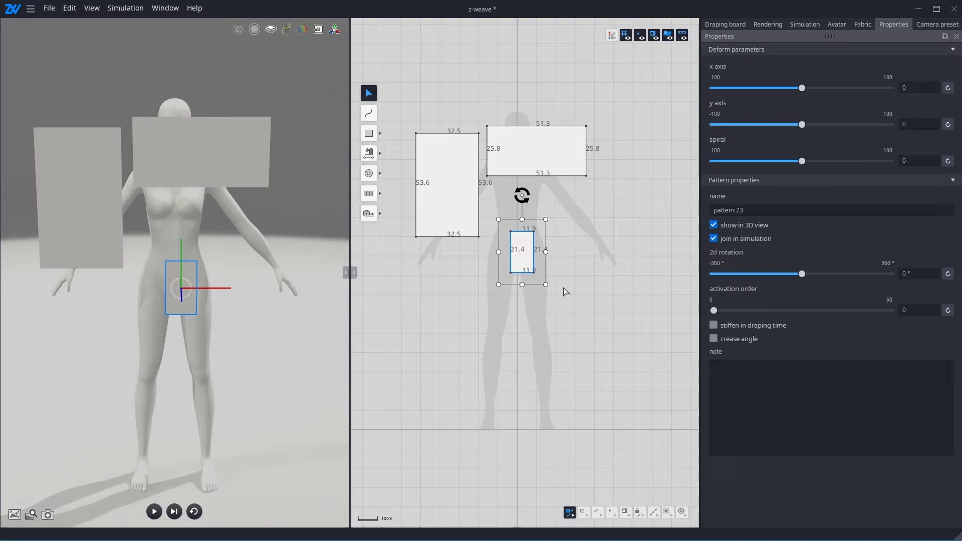
- Marquee-select all three rectangle patterns and delete them
drag(654, 308, 394, 84)
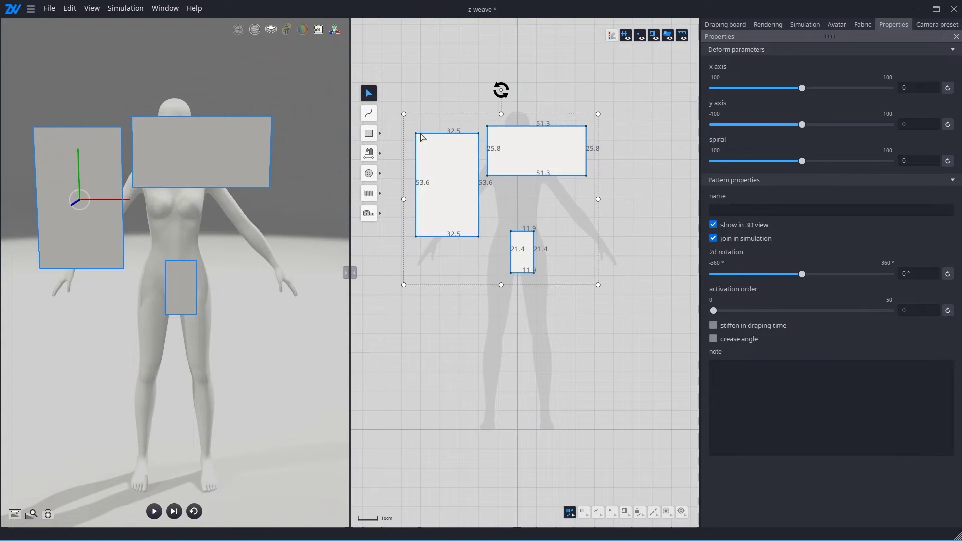
key(Delete)
click(369, 133)
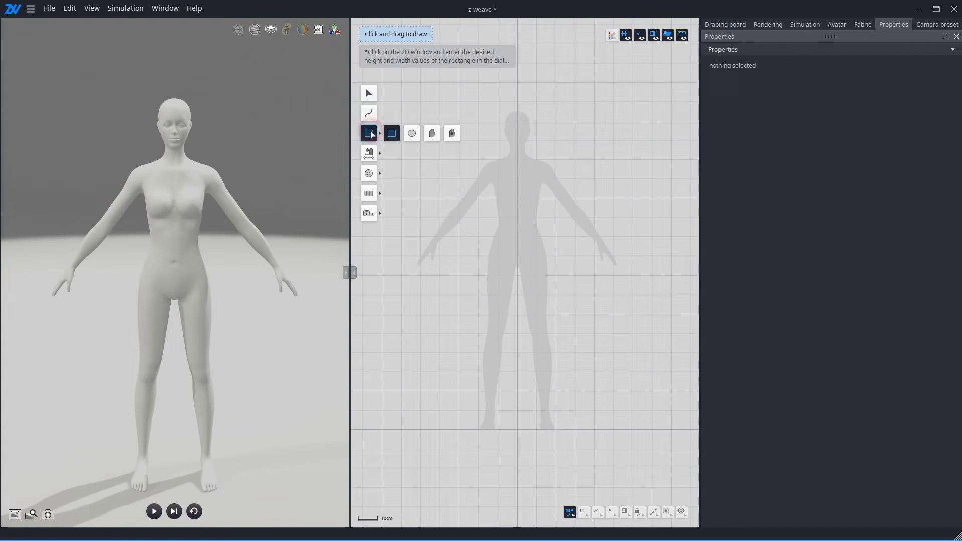
click(411, 134)
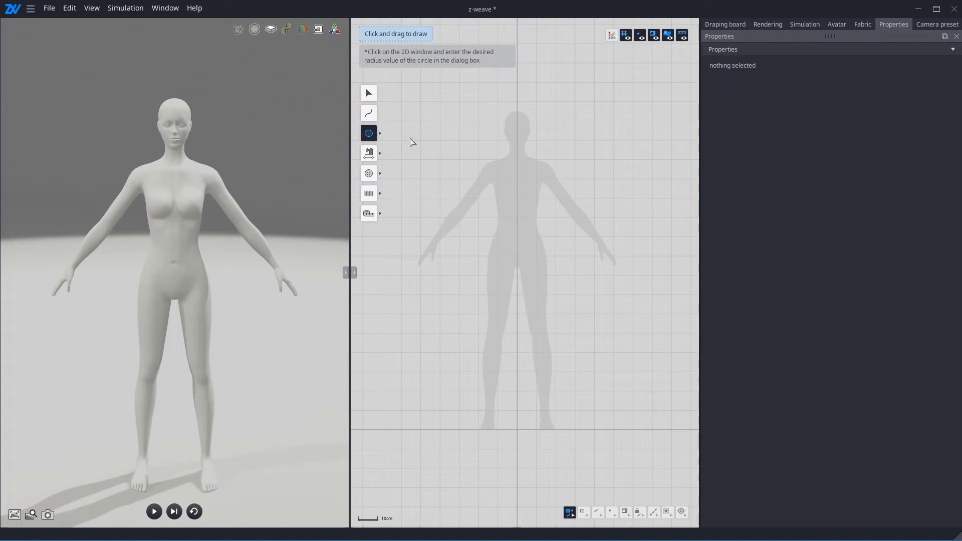
click(496, 178)
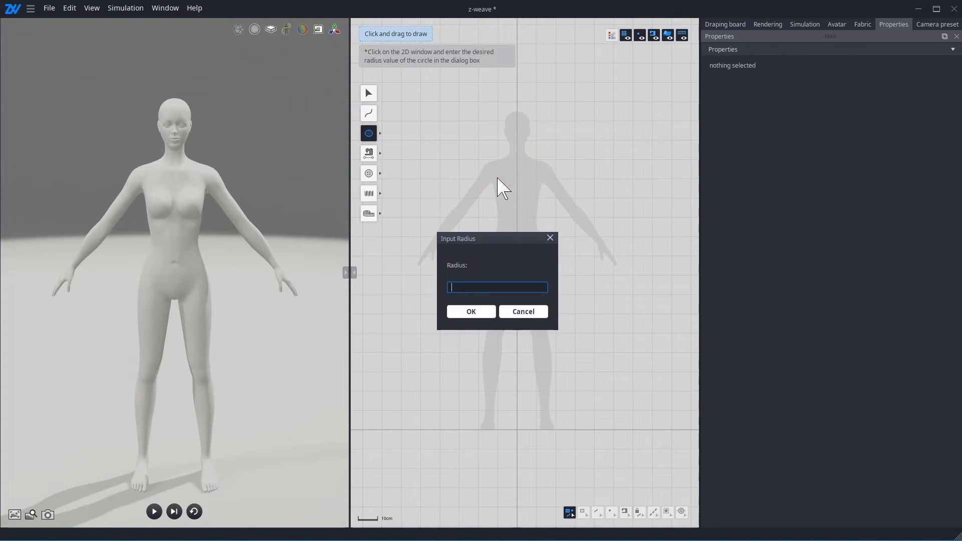
text(30)
key(Return)
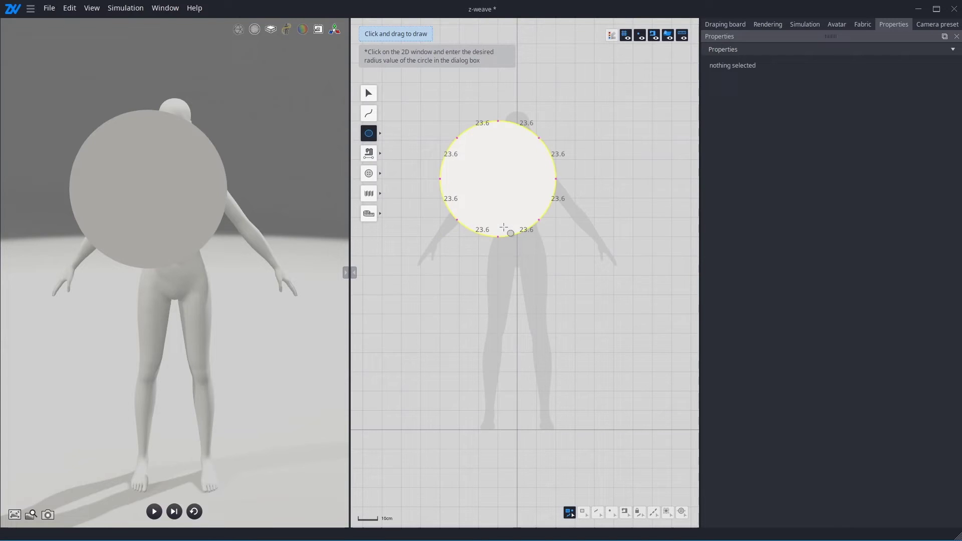
mouse_move(587, 199)
mouse_down()
mouse_move(600, 215)
mouse_move(562, 321)
mouse_move(569, 307)
mouse_move(541, 281)
mouse_move(547, 262)
mouse_up()
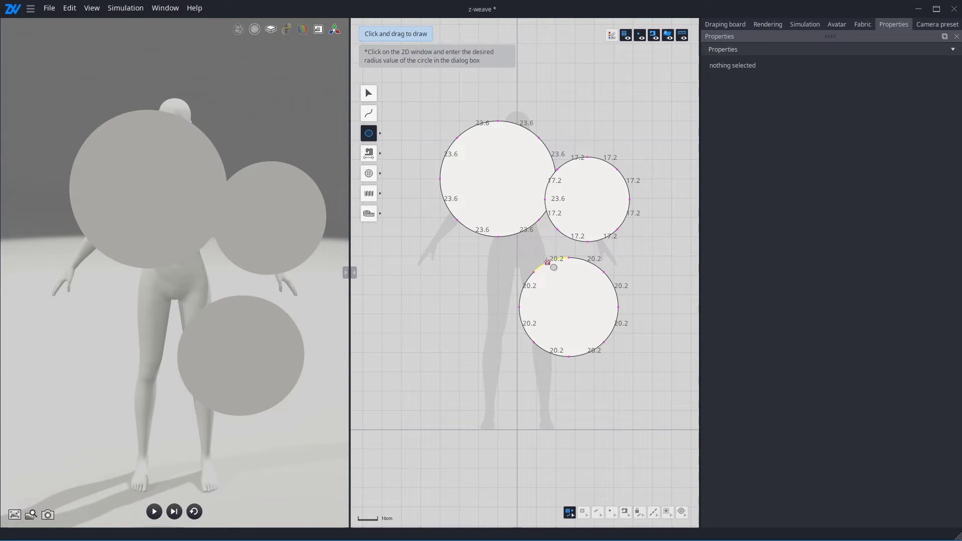
key(a)
drag(410, 89, 645, 379)
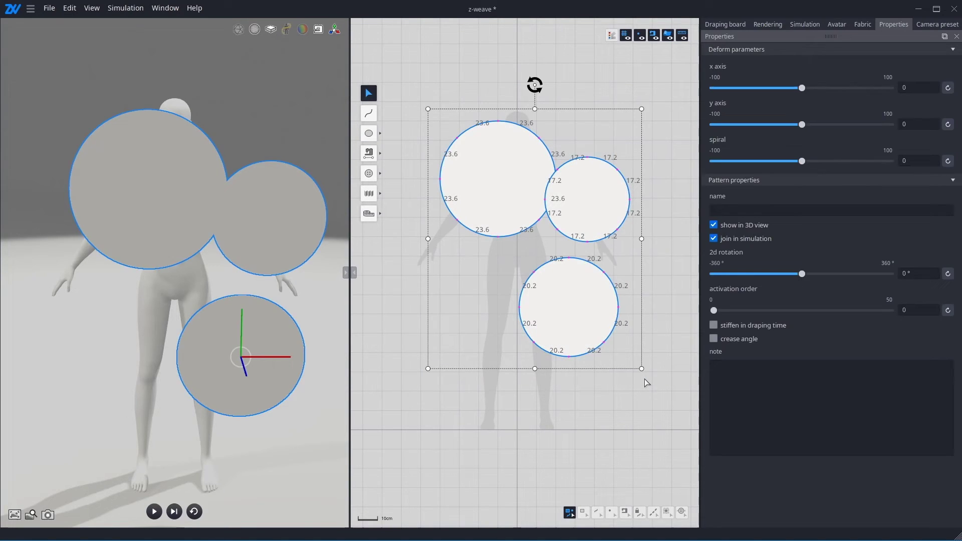
key(Delete)
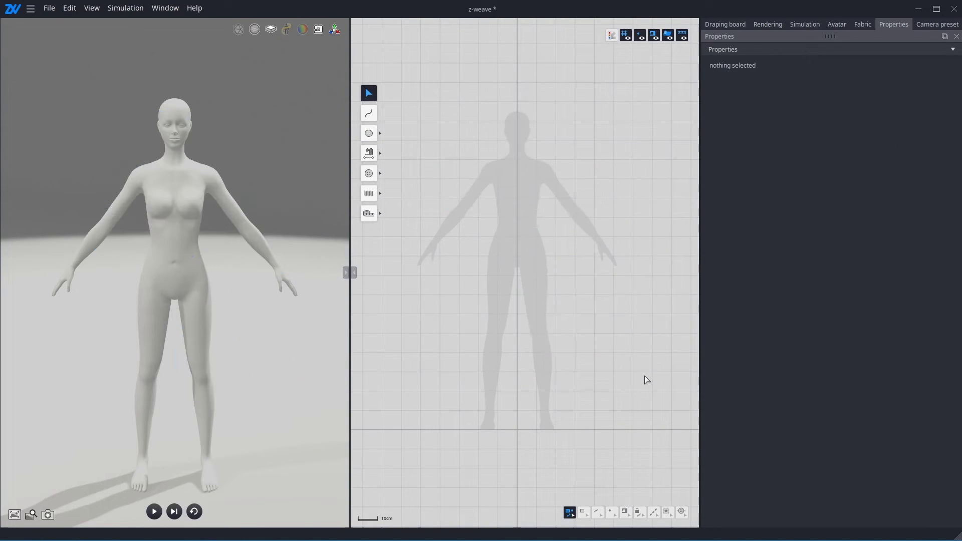
- Draw a closed triangle pattern left of the avatar
click(369, 113)
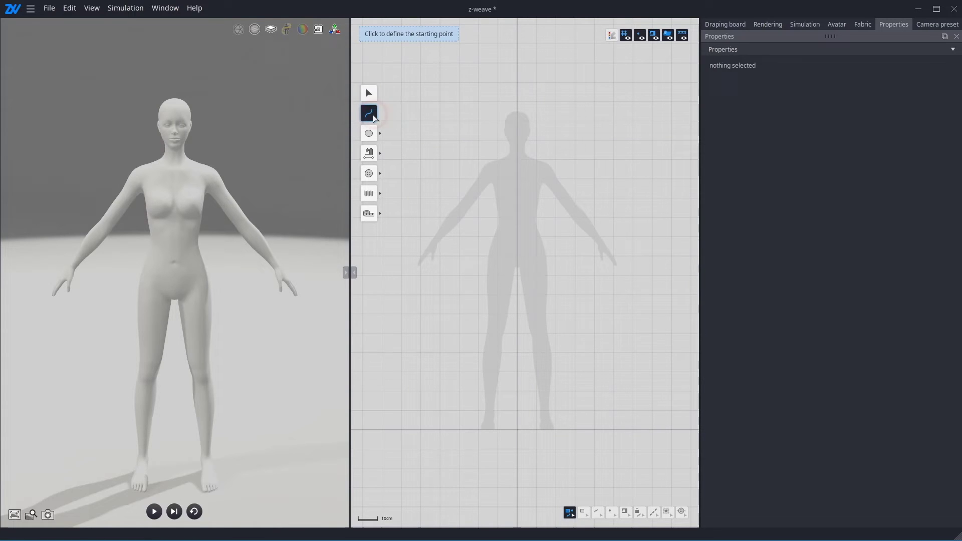
click(461, 174)
click(434, 284)
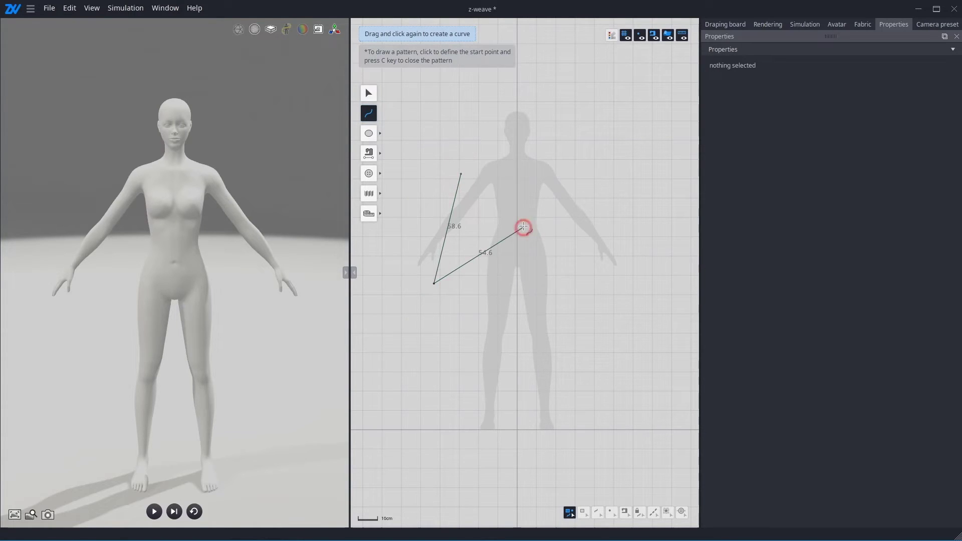
click(523, 228)
click(463, 174)
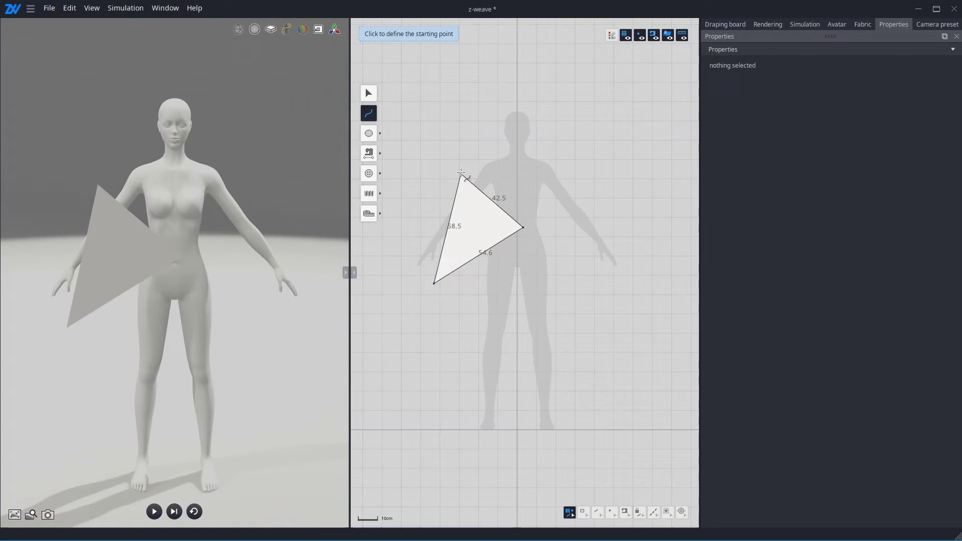
- Draw a curved pattern right of the avatar and bend its edges into a rounded blob
click(598, 105)
drag(536, 179, 659, 139)
click(599, 104)
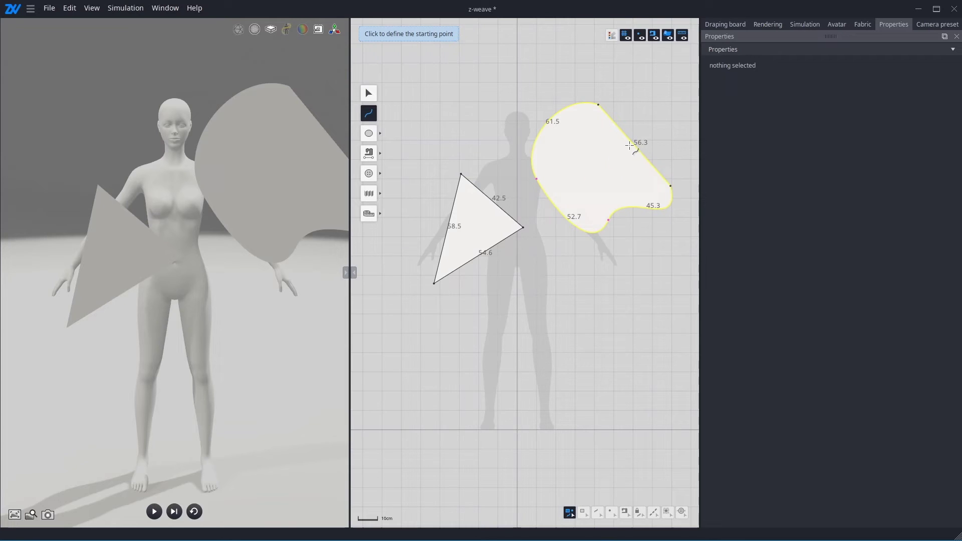
key(Escape)
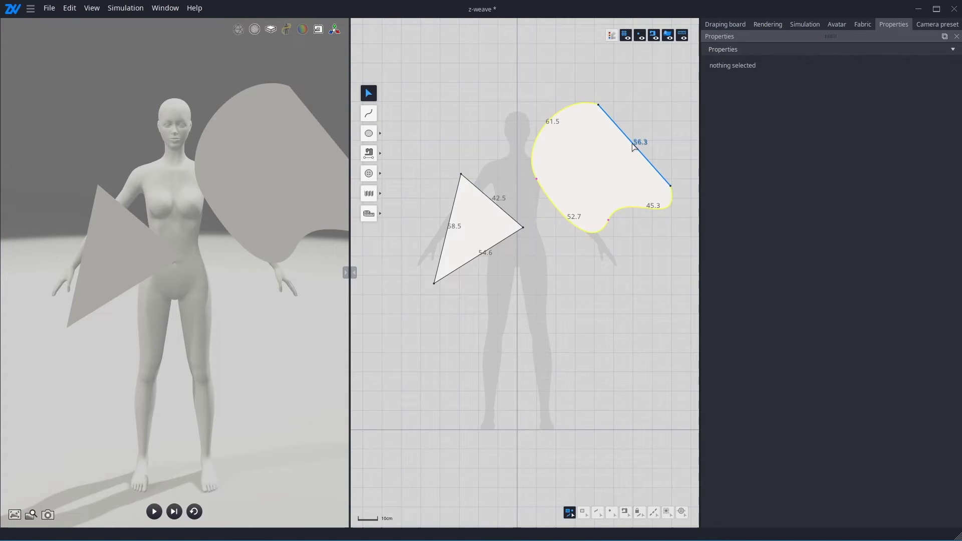
drag(634, 144, 657, 104)
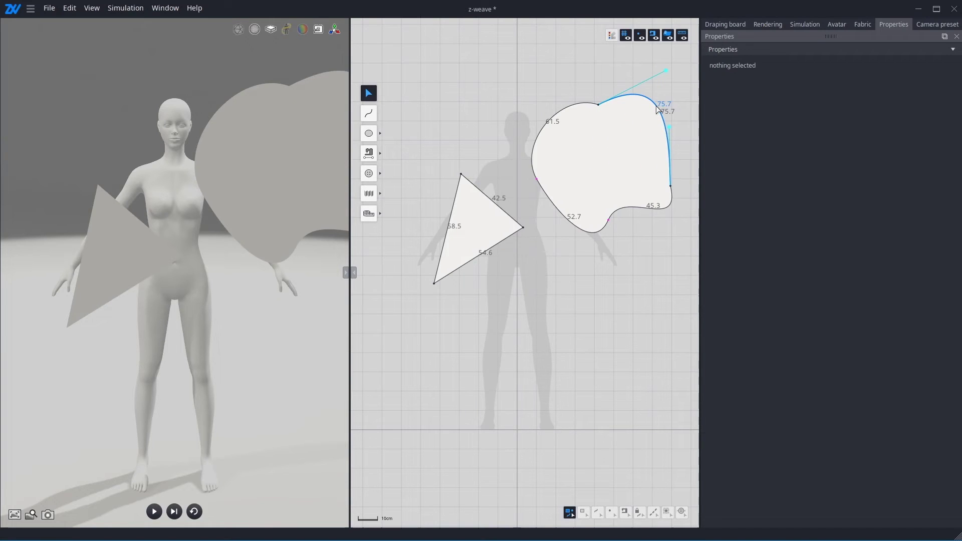
drag(630, 209, 666, 252)
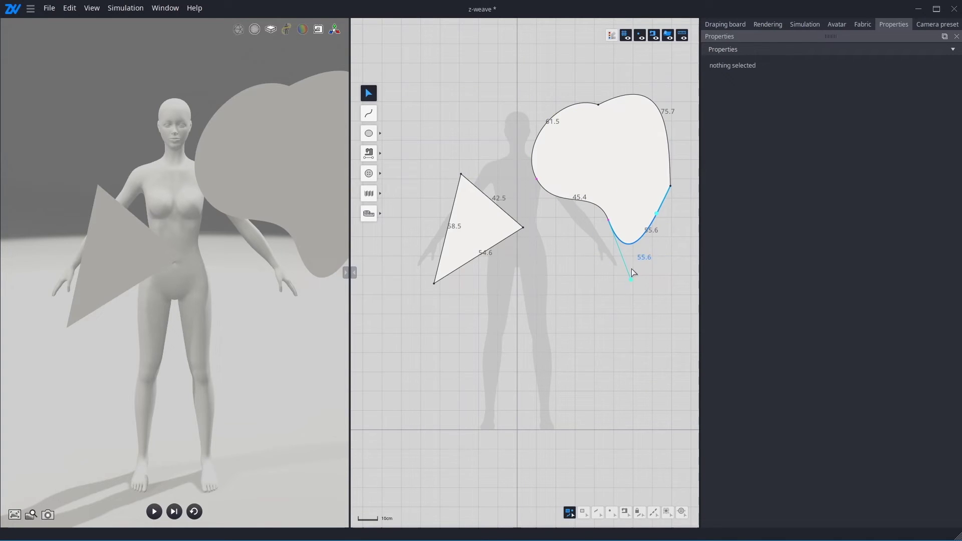
drag(633, 279, 610, 288)
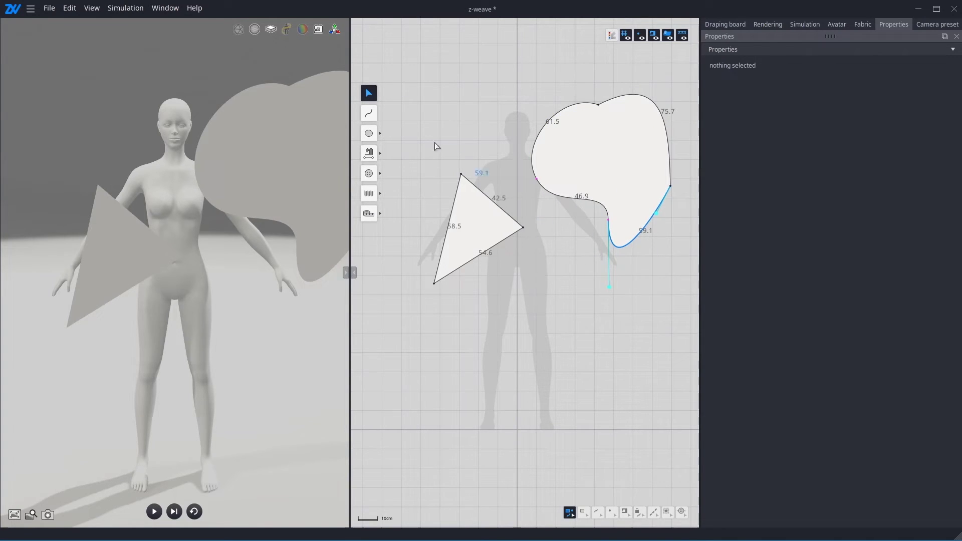
- Add a zigzag internal line inside the blob pattern
click(368, 113)
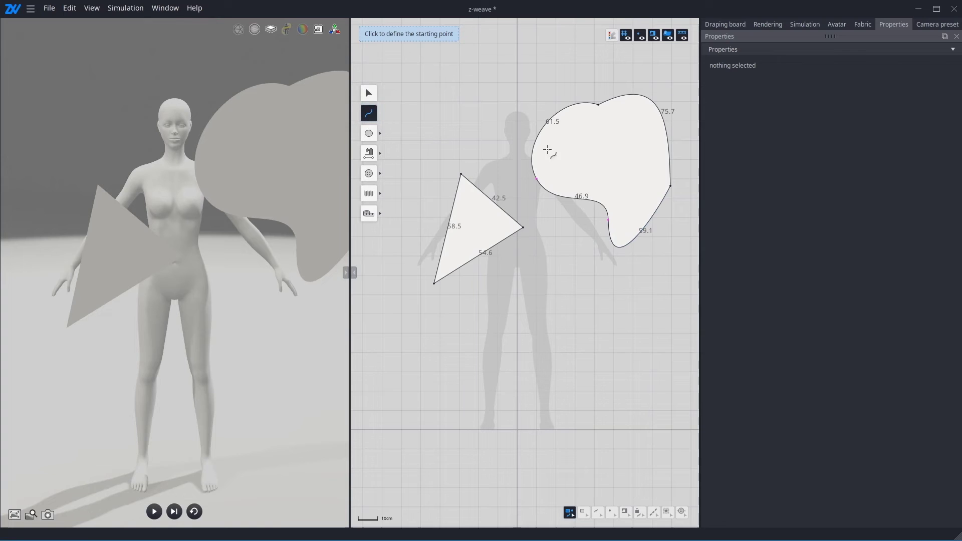
click(628, 105)
click(555, 179)
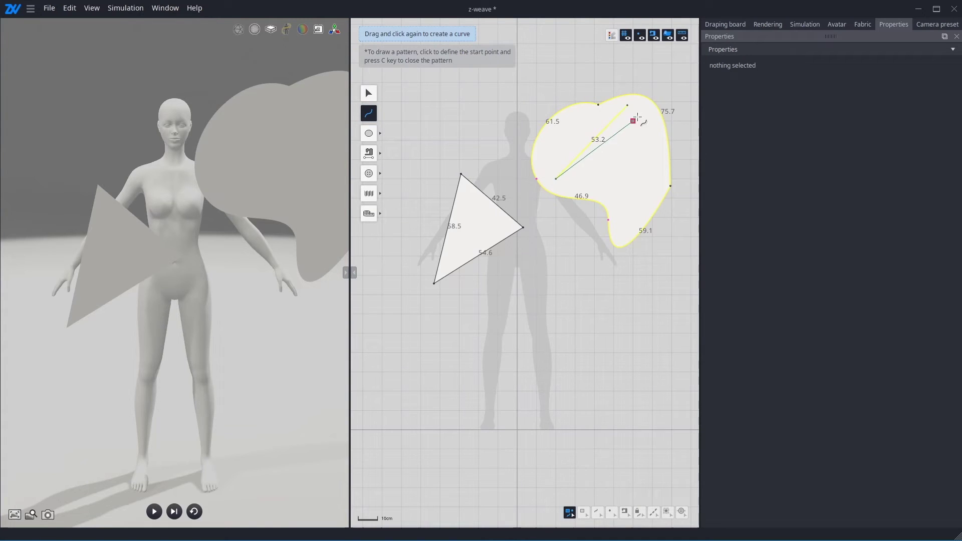
click(643, 113)
click(606, 192)
double_click(652, 140)
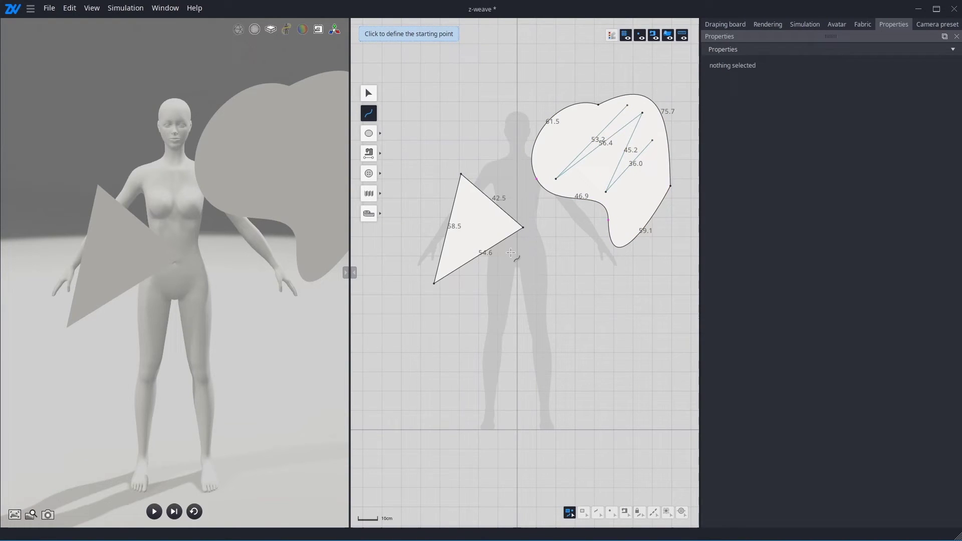
- Add a curved internal line across the lower part of the triangle
click(488, 197)
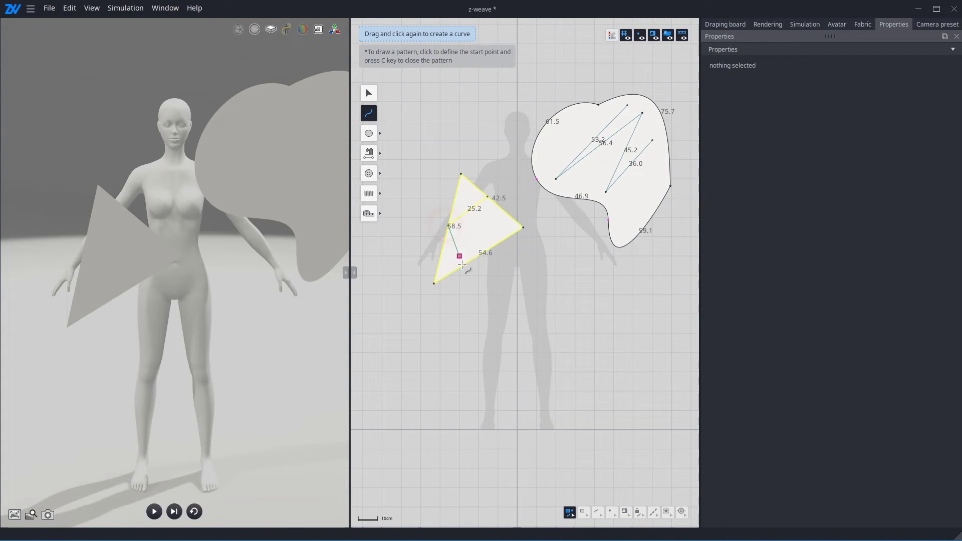
click(466, 263)
click(463, 210)
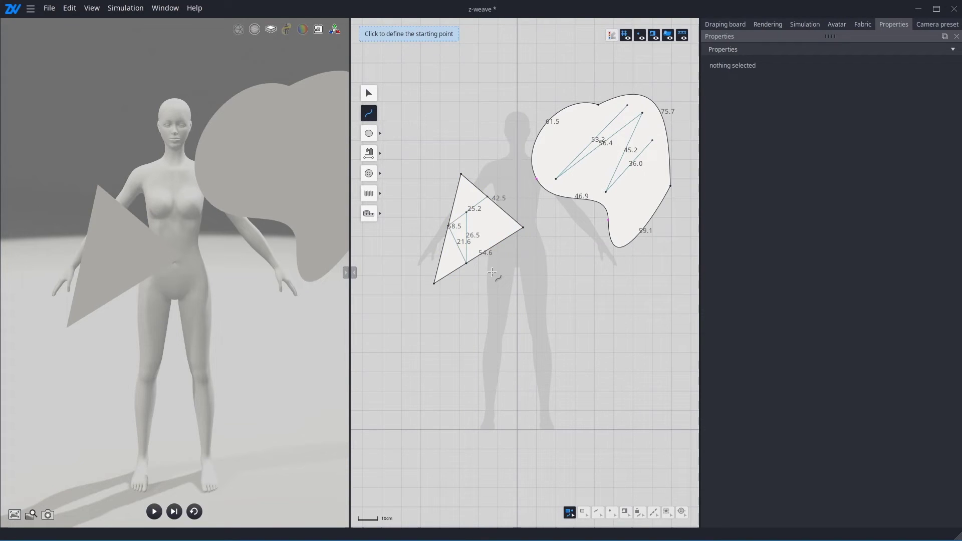
- Orbit, zoom and pan the 3D view to inspect the avatar and both patterns
key(a)
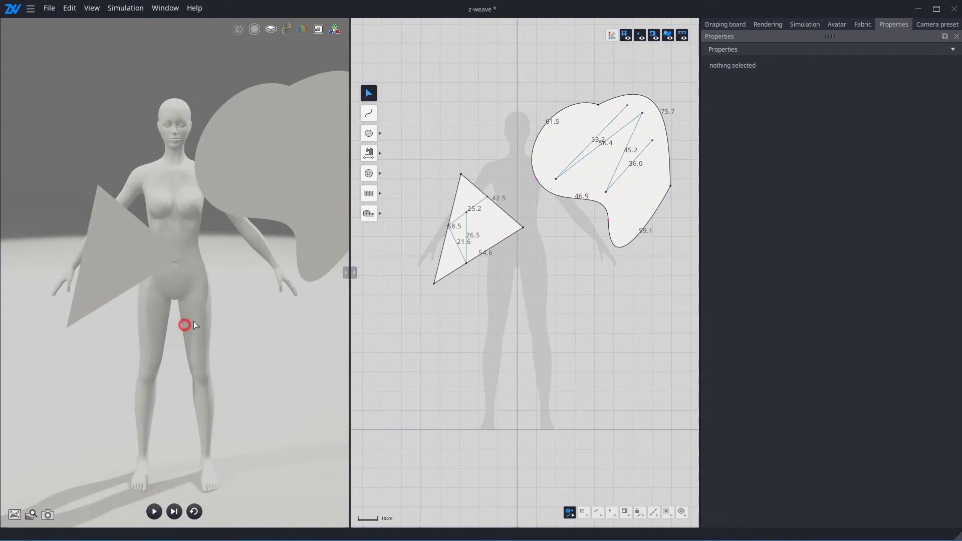
right_drag(193, 321, 28, 232)
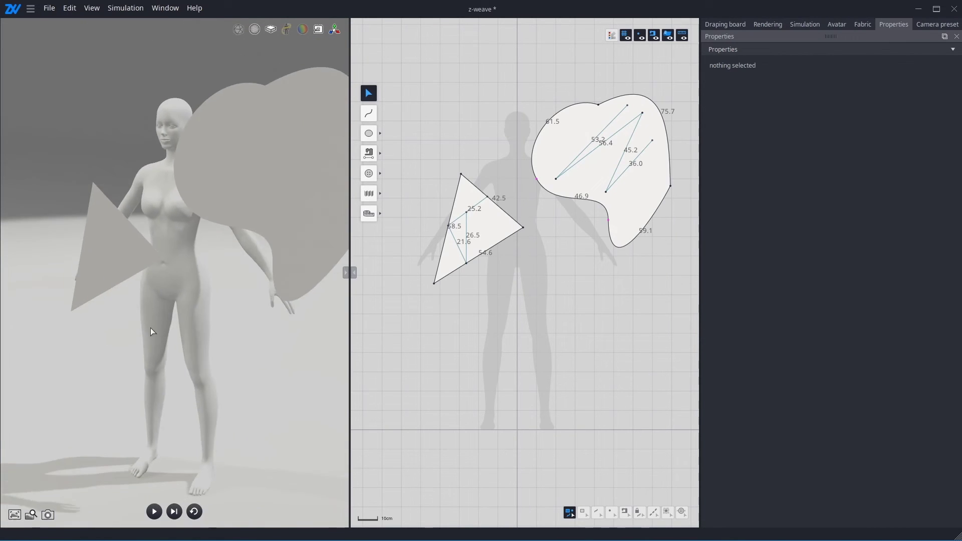
right_drag(151, 328, 208, 304)
scroll(210, 287, up, 3)
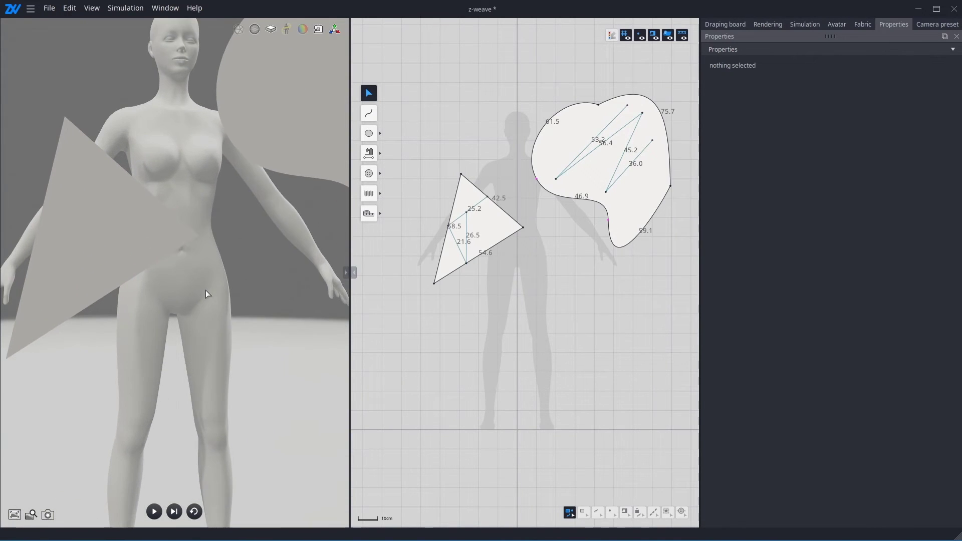
scroll(205, 293, down, 5)
scroll(203, 296, up, 2)
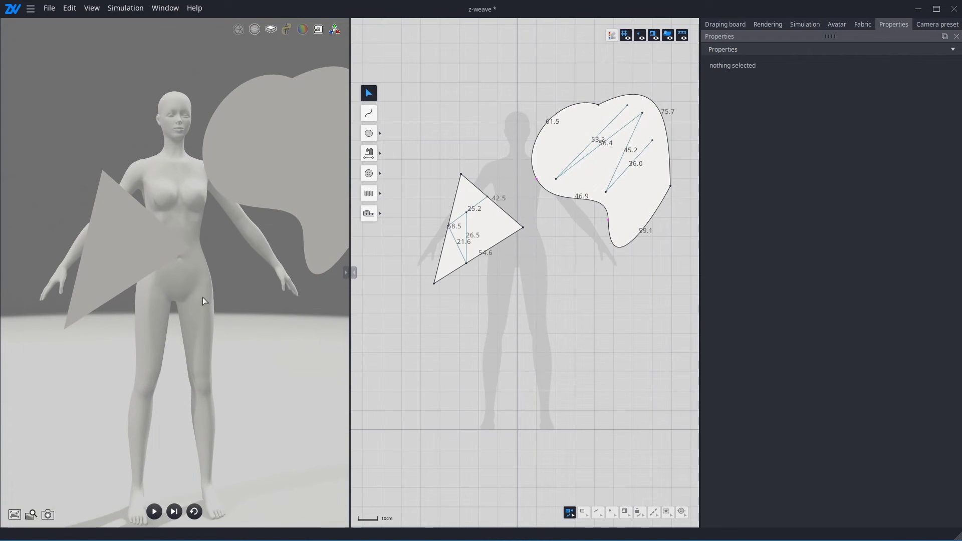
scroll(202, 297, up, 2)
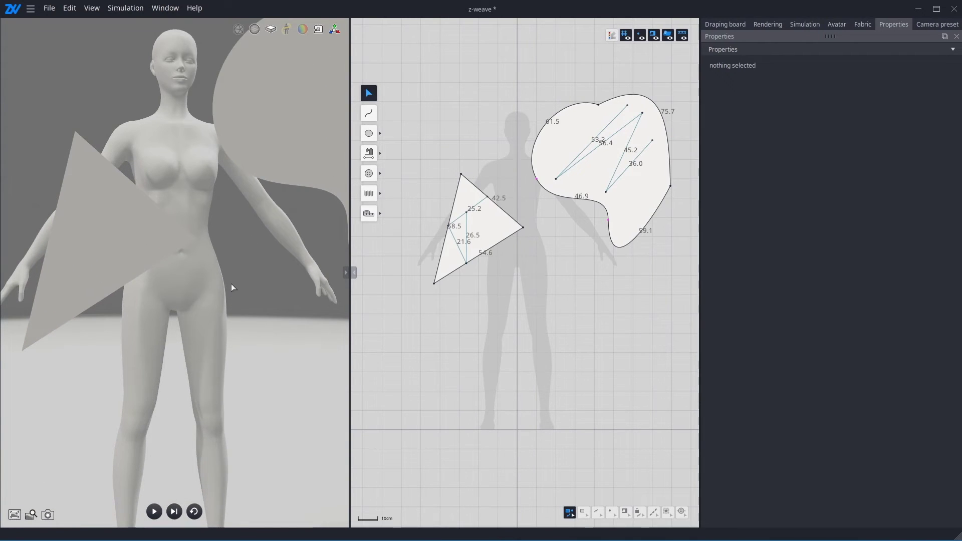
middle_drag(231, 265, 207, 346)
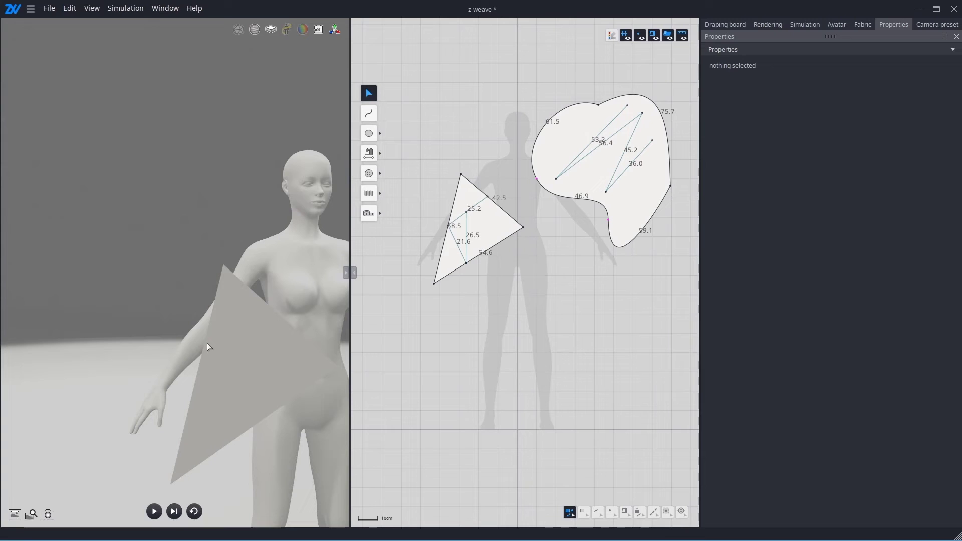
- Cycle the 3D camera through front, back, side, top and bottom views, then select both patterns
key(2)
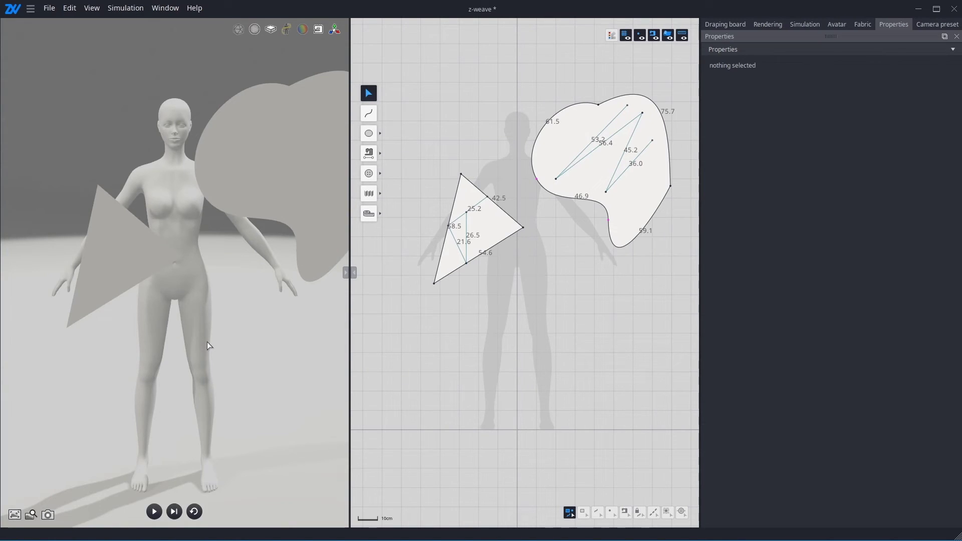
key(8)
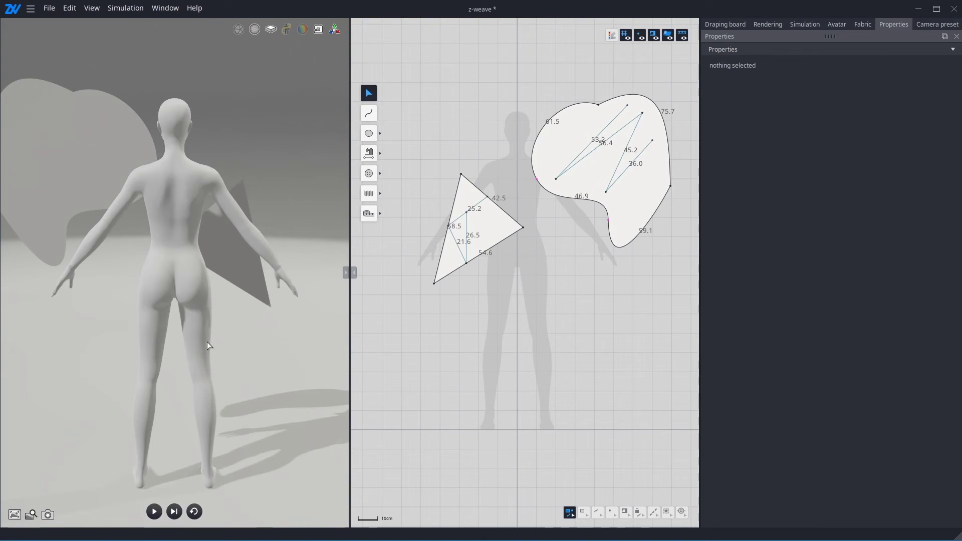
key(6)
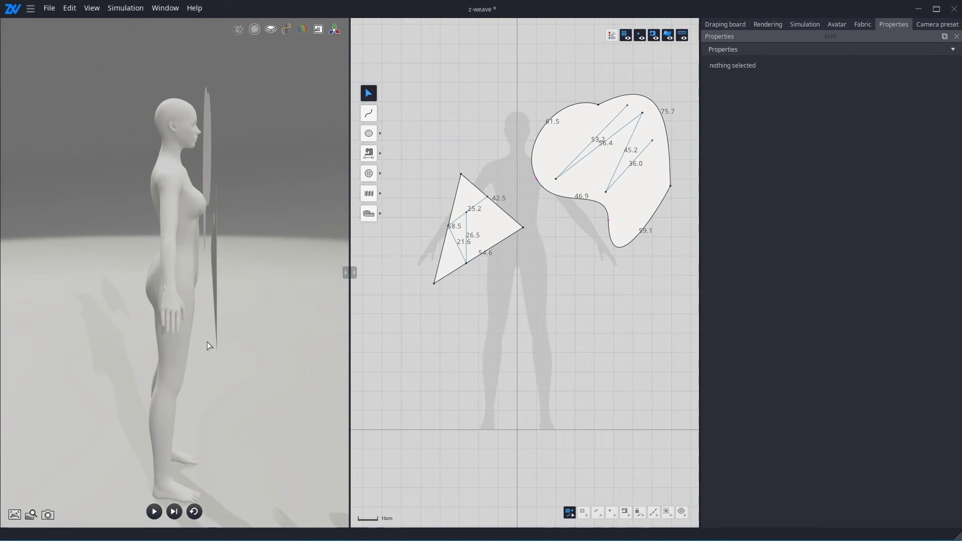
key(4)
key(5)
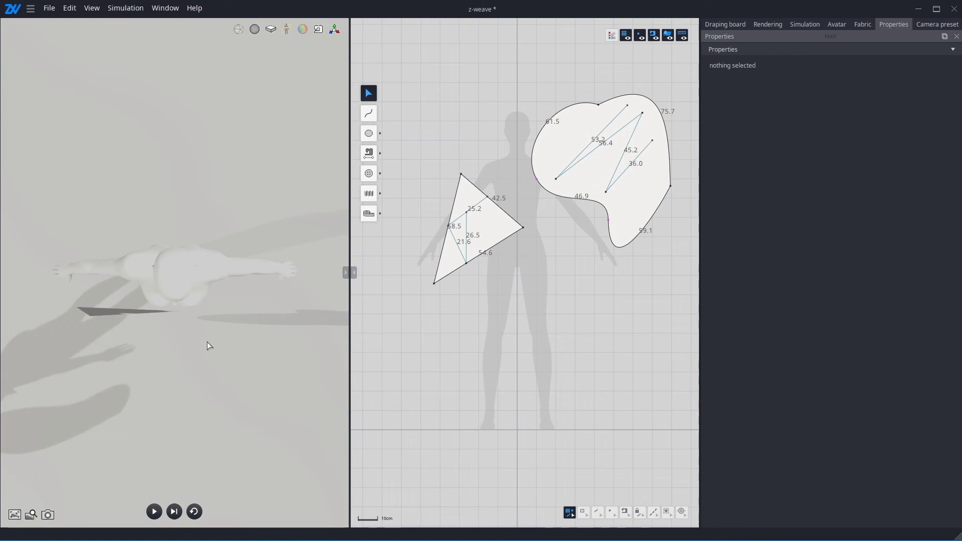
key(0)
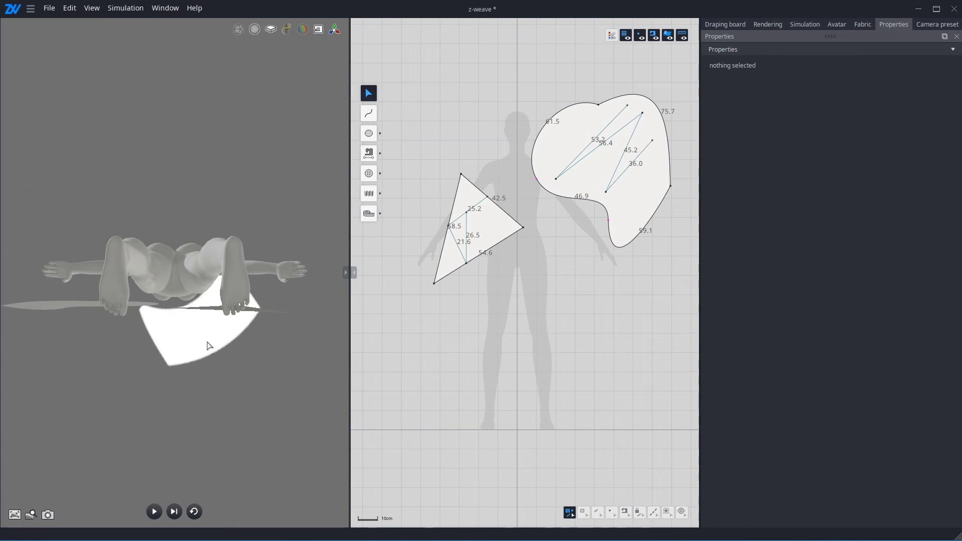
key(2)
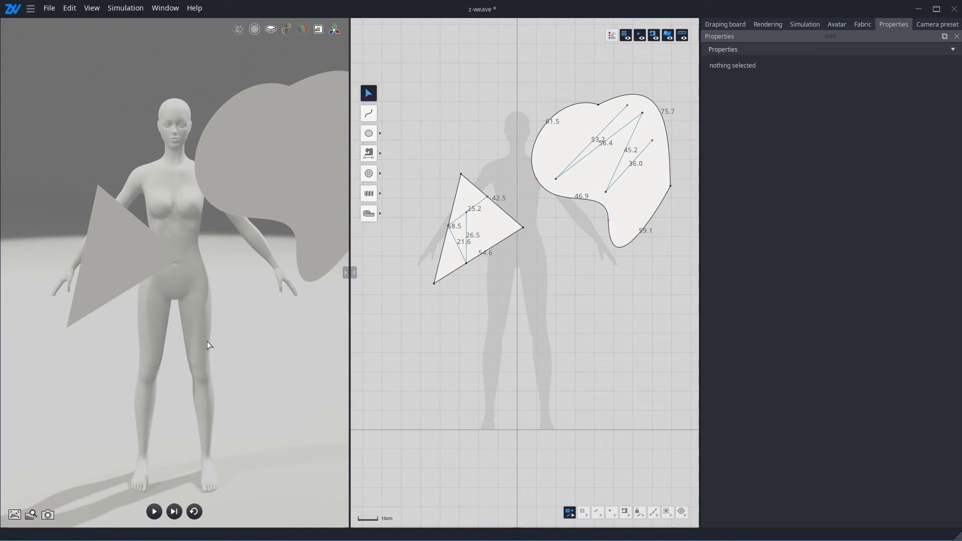
drag(413, 88, 686, 346)
- Delete both patterns and add a circle over the chest plus a tall 14.8×92.9 stem rectangle
key(Delete)
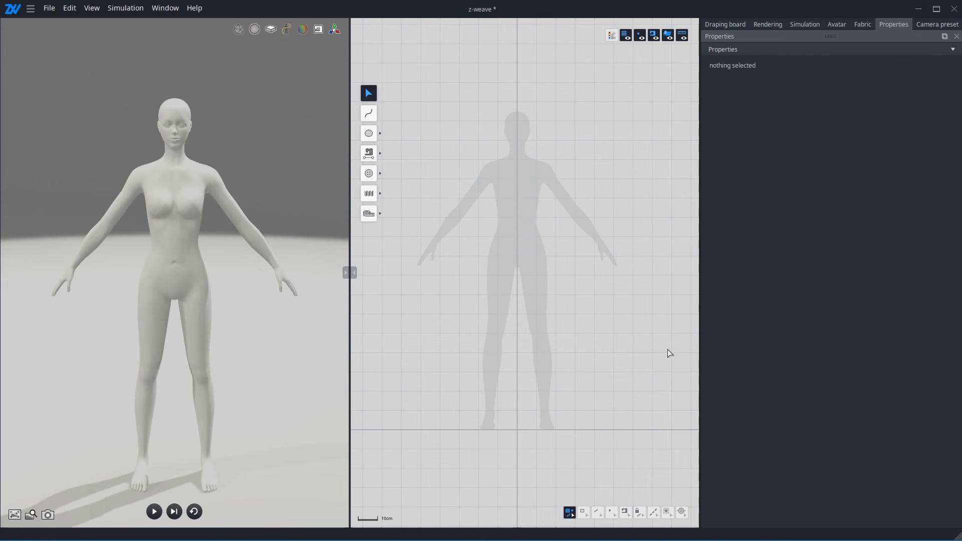
click(369, 134)
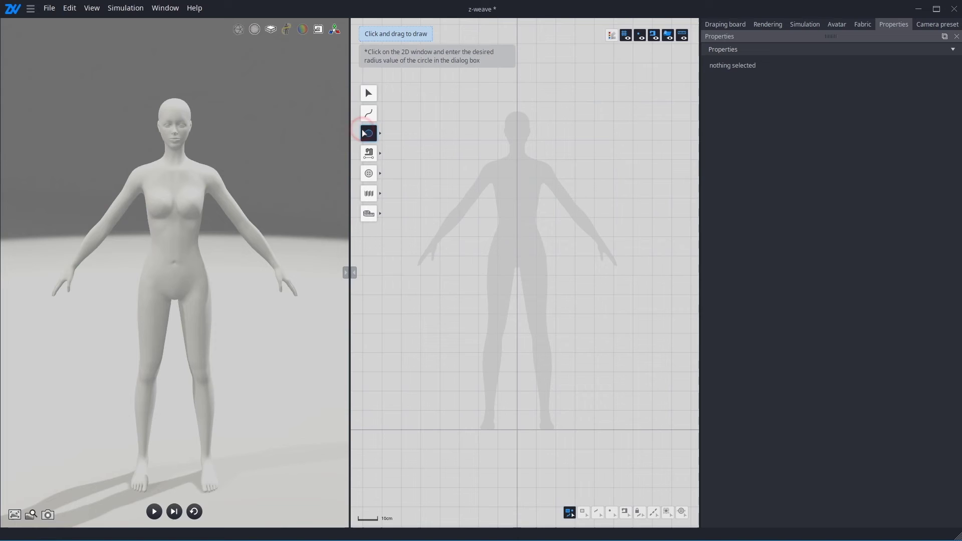
drag(518, 206, 532, 432)
click(380, 133)
click(393, 133)
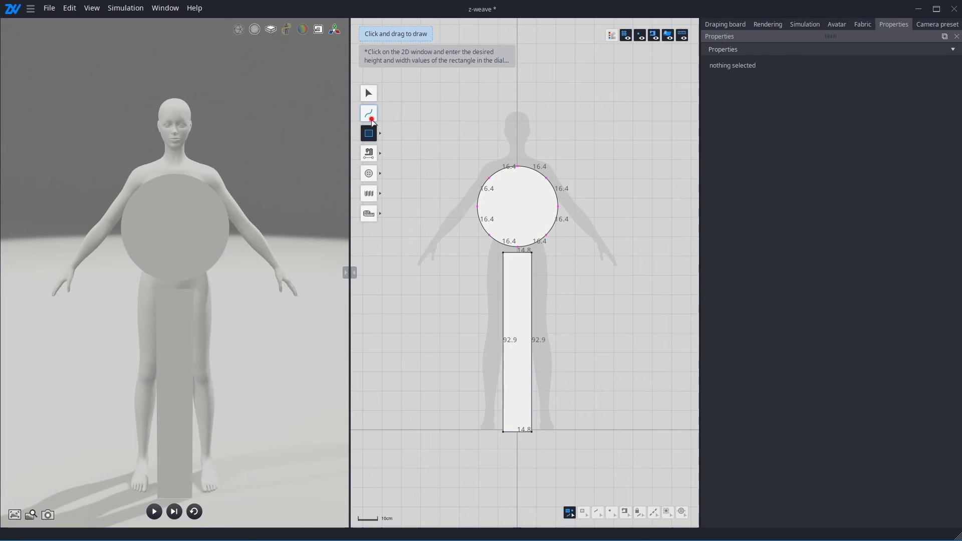
- Draw a half-moon leaf above the circle and grab its straight edge
click(371, 116)
click(474, 82)
drag(478, 160, 489, 87)
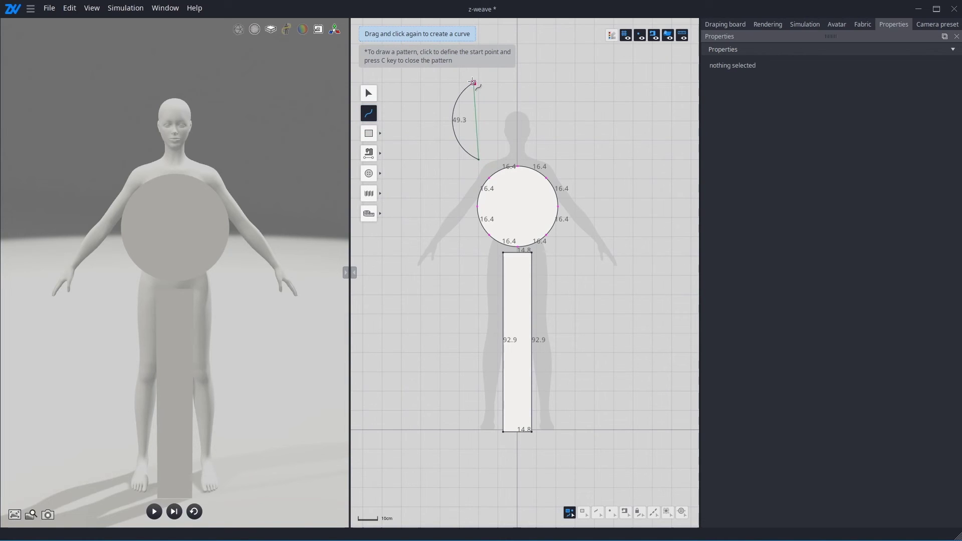
click(472, 82)
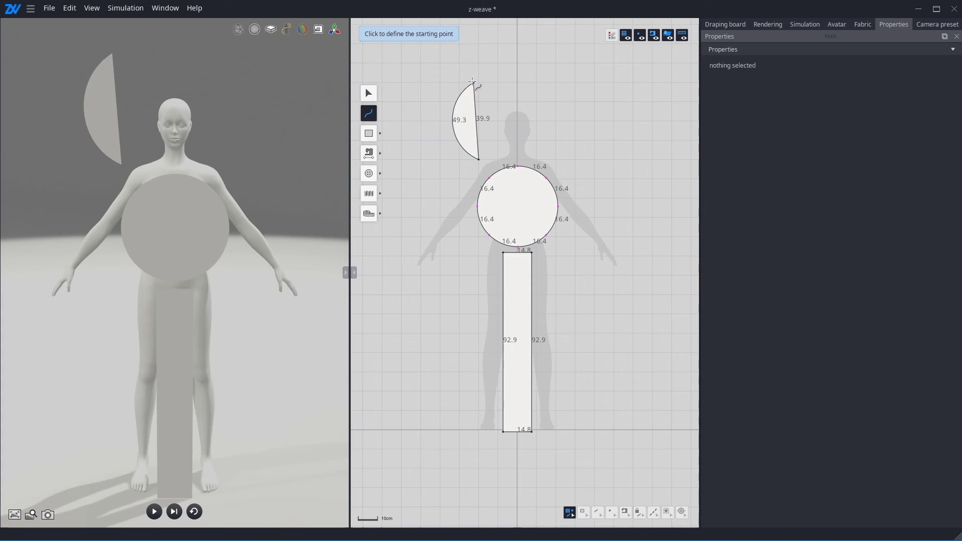
key(Escape)
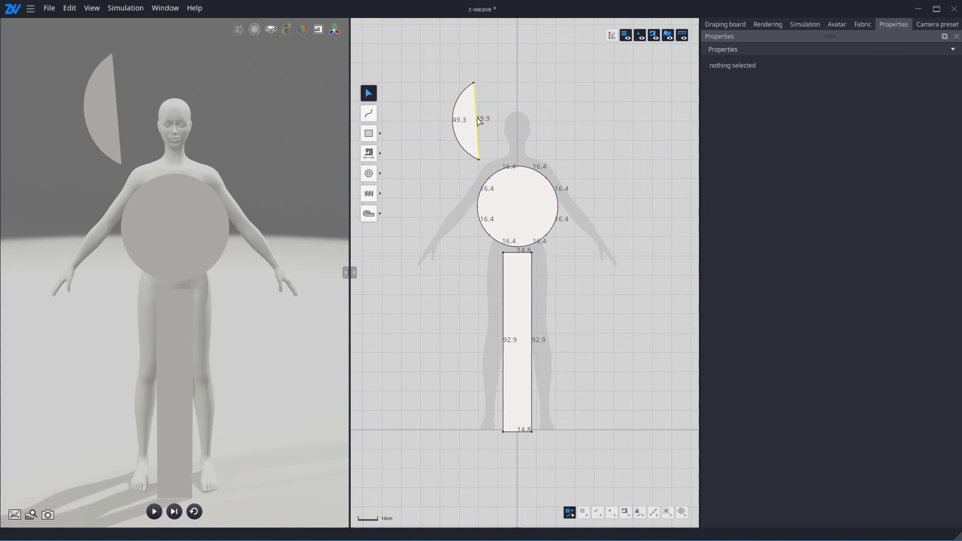
click(476, 121)
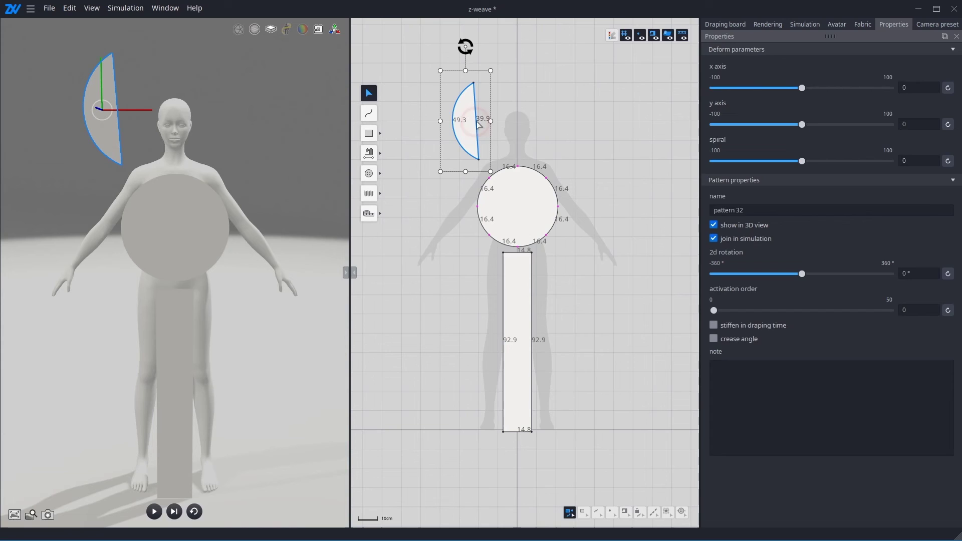
click(477, 122)
- Bow the straight edge into a lens and paste four copies around the circle
drag(476, 122, 494, 123)
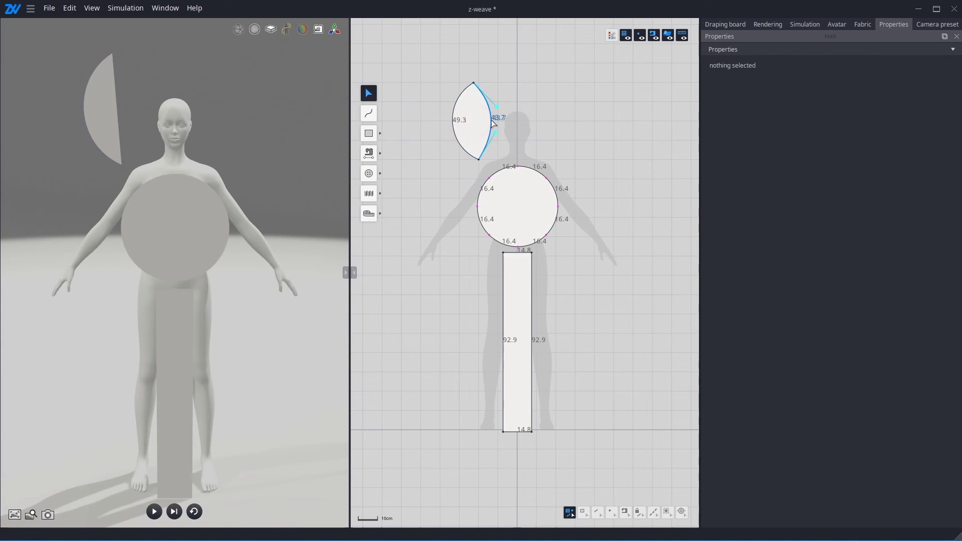
click(476, 132)
key(ctrl+c)
key(ctrl+v)
click(540, 139)
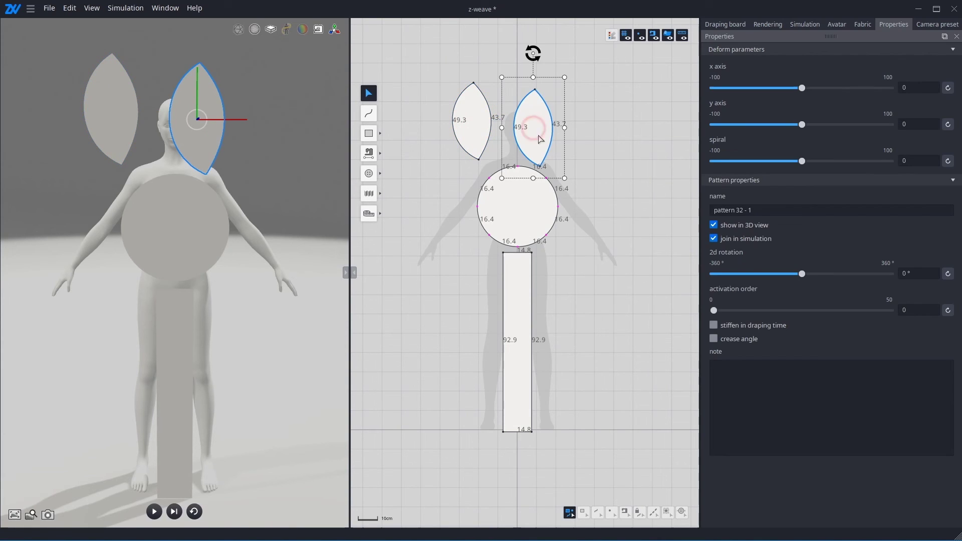
key(ctrl+c)
key(ctrl+v)
click(586, 211)
key(ctrl+v)
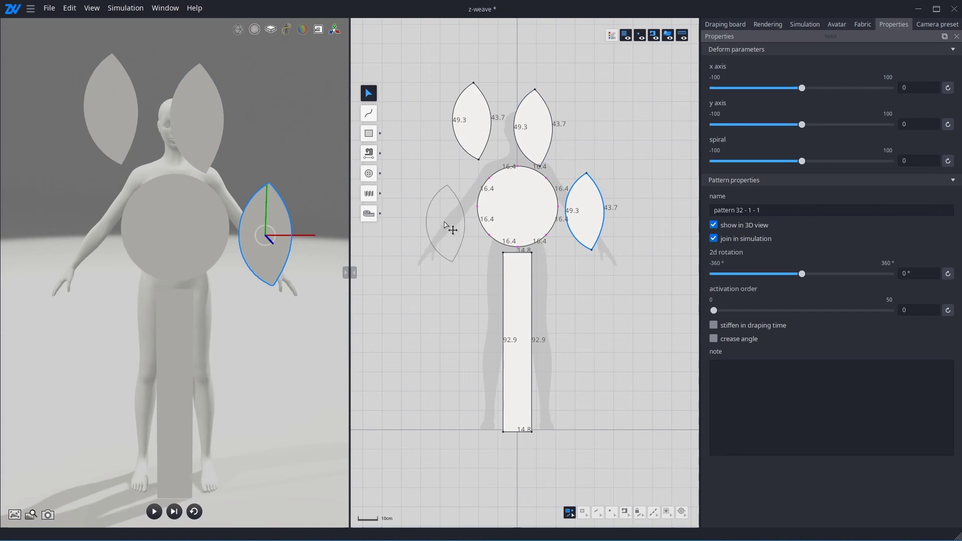
click(441, 219)
key(ctrl+v)
click(473, 284)
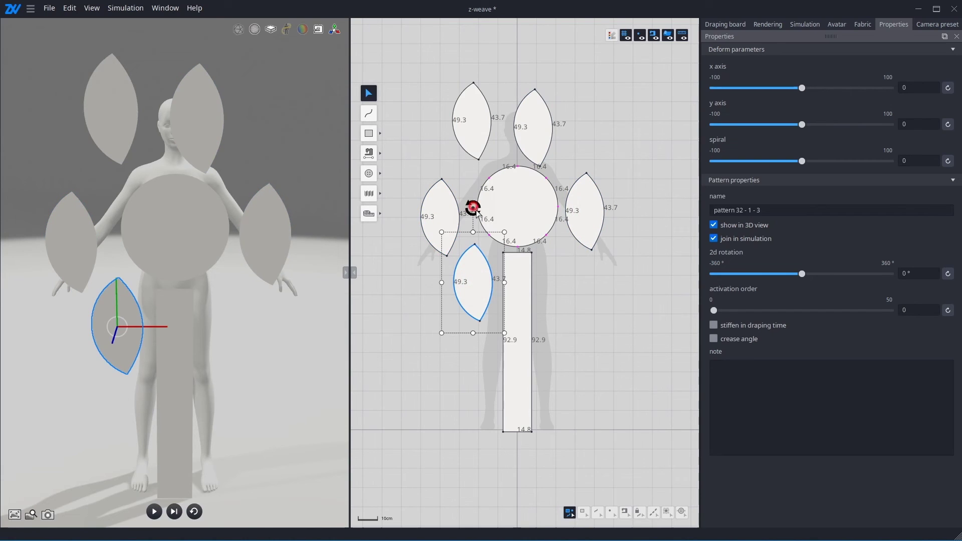
- Tilt the lower petal, lay the left petal horizontal, and rotate and shift the top-right petal
drag(473, 207, 506, 223)
click(440, 216)
drag(441, 150, 382, 219)
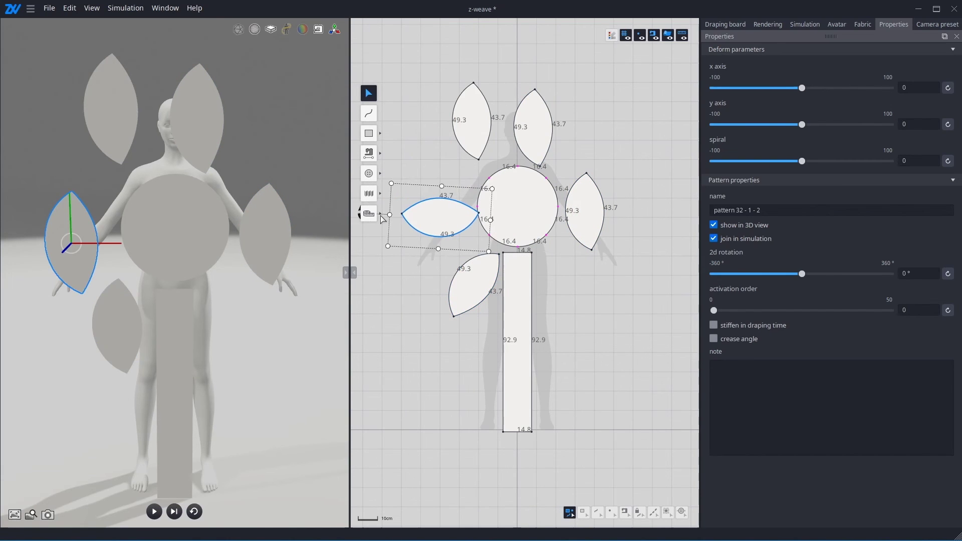
drag(461, 109, 468, 123)
click(537, 118)
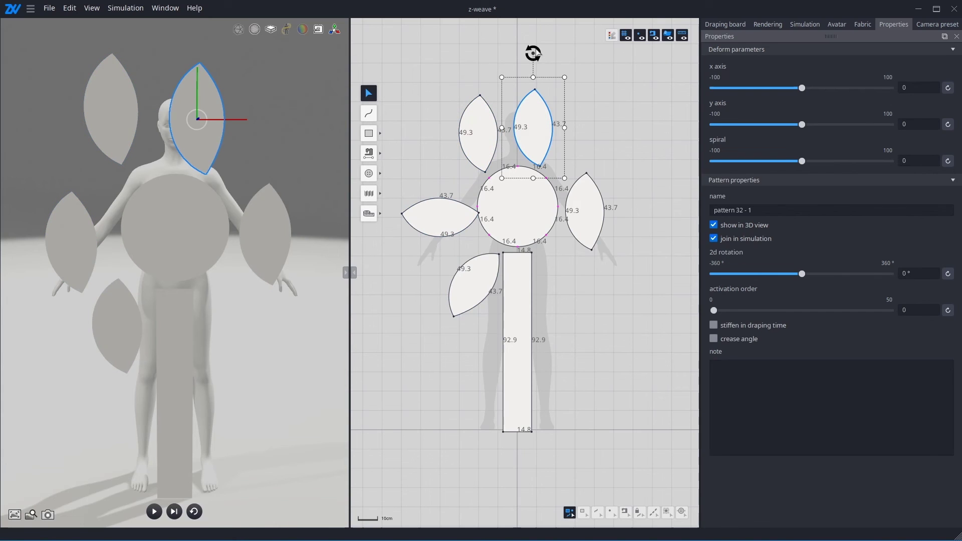
drag(533, 53, 568, 63)
drag(539, 125, 585, 150)
click(589, 215)
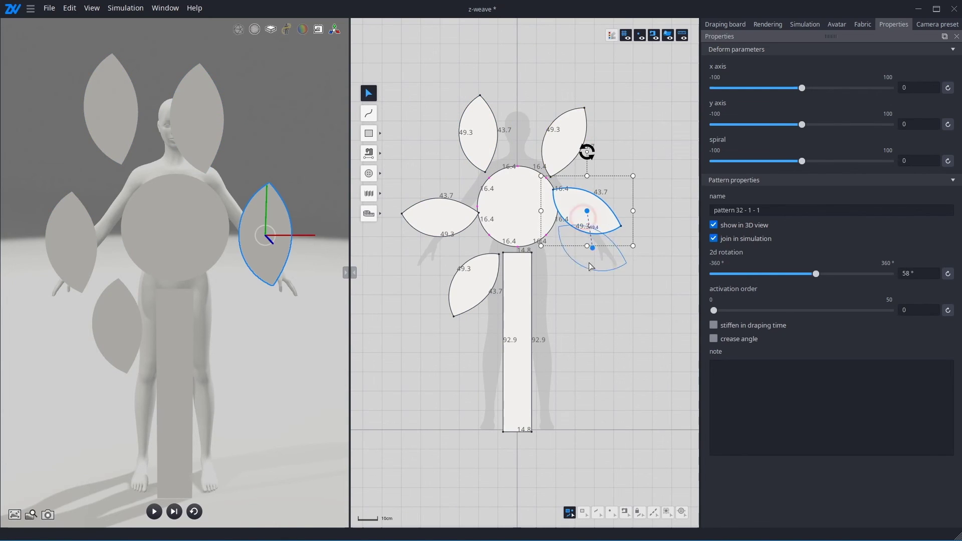
- Fine-tune the remaining petals' rotation and spacing around the circle, then select all flower pieces
click(467, 291)
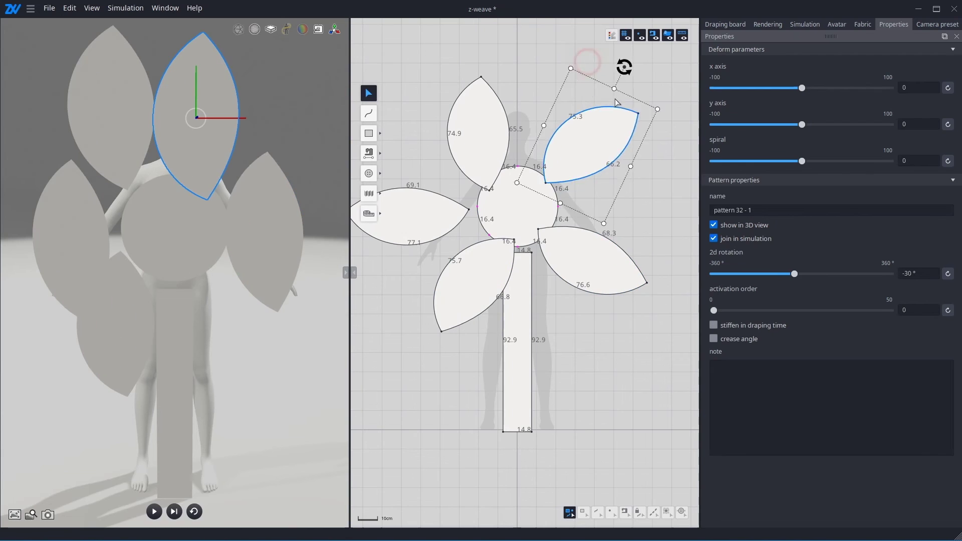
drag(622, 69, 588, 71)
drag(602, 144, 621, 160)
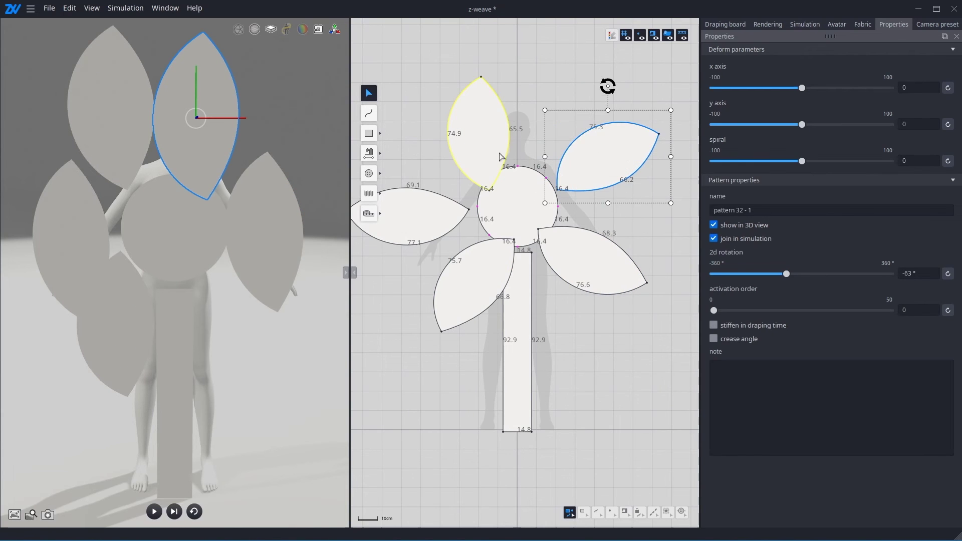
drag(499, 157, 524, 129)
click(601, 273)
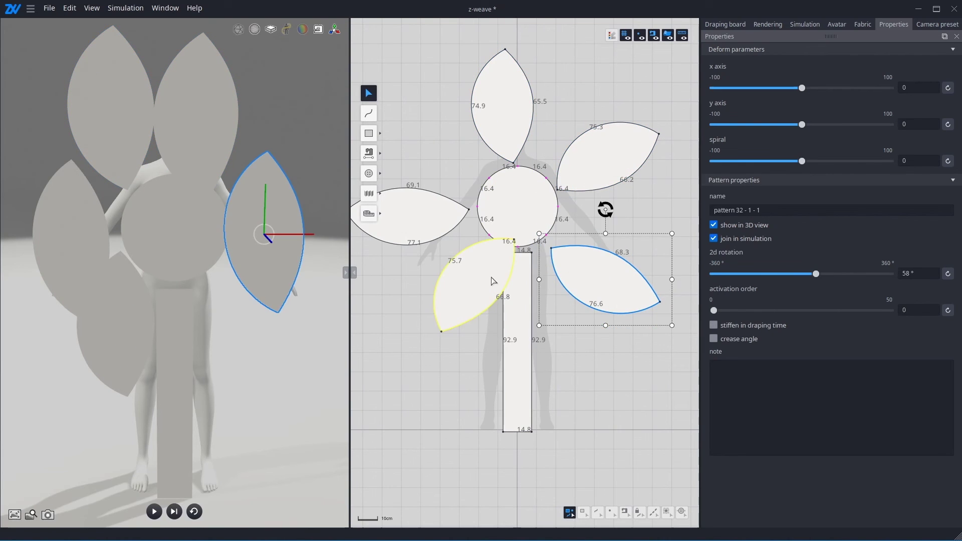
drag(494, 281, 456, 288)
click(423, 223)
click(610, 294)
drag(607, 279, 604, 274)
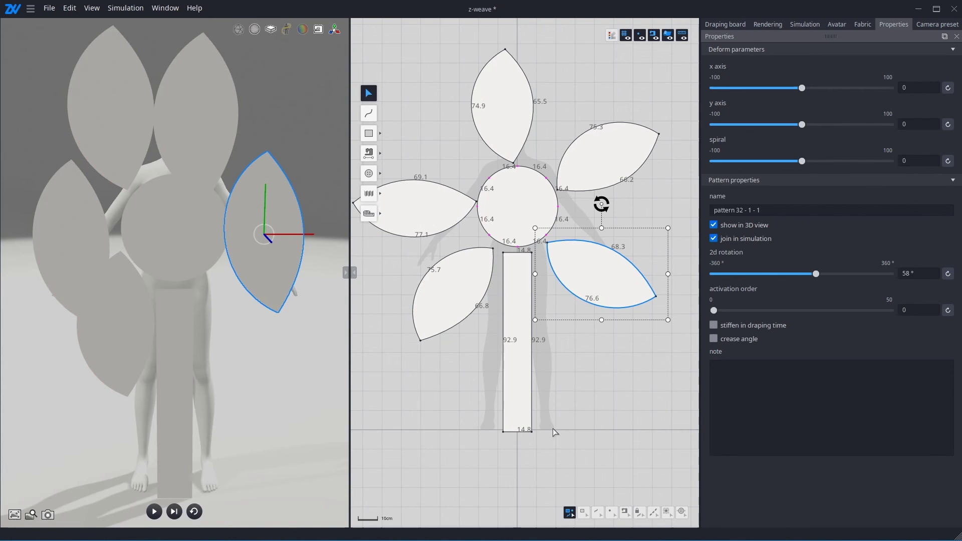
scroll(555, 424, down, 1)
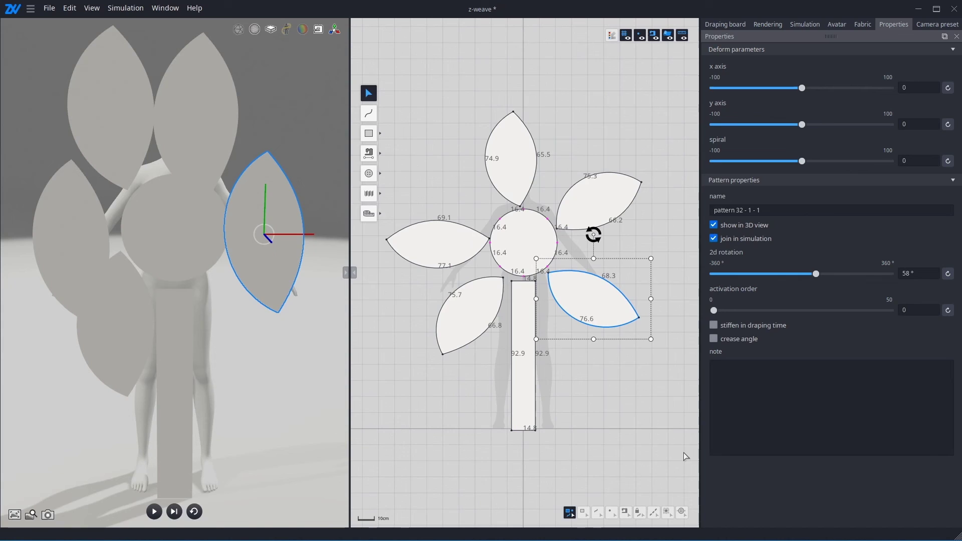
drag(686, 456, 354, 93)
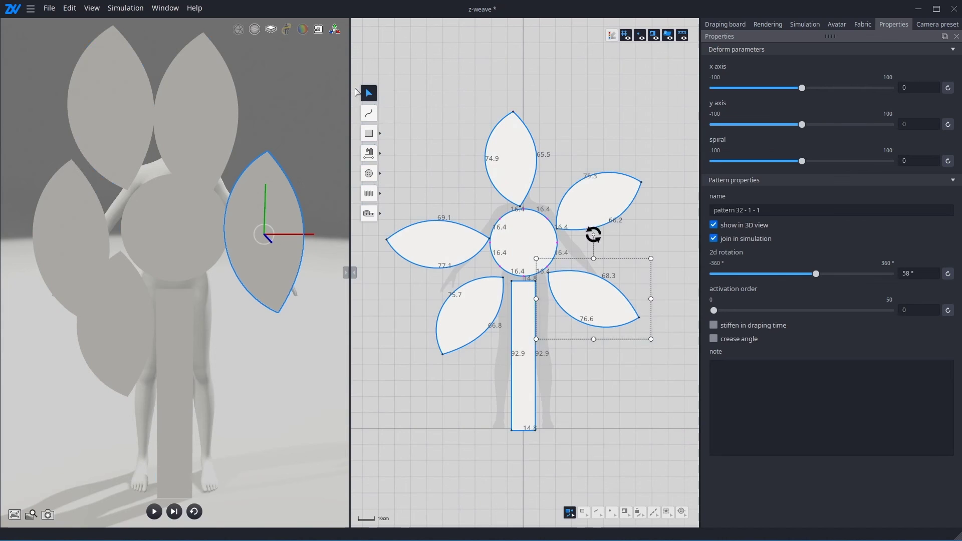
- Place all selected flower pieces in front of the avatar using Locate in 3D > Front
right_click(507, 244)
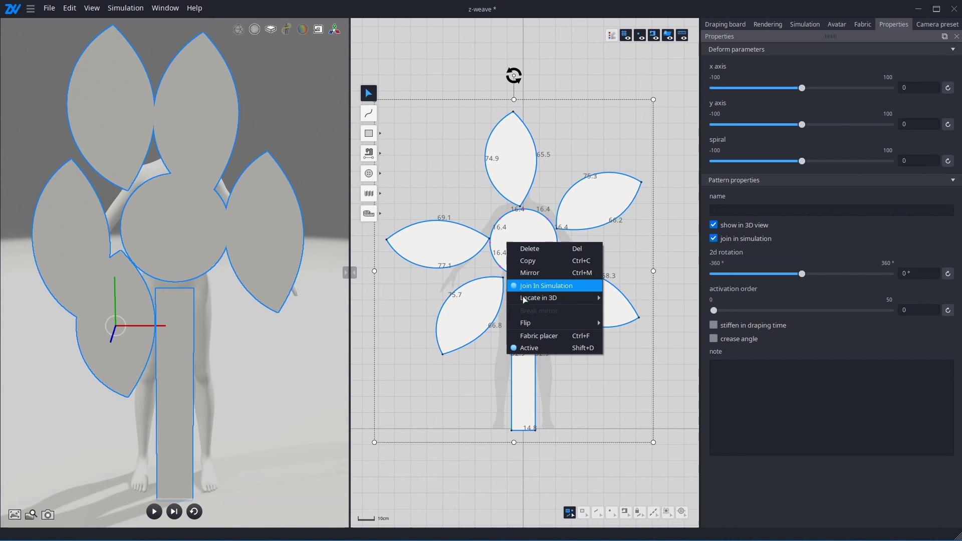
mouse_move(524, 302)
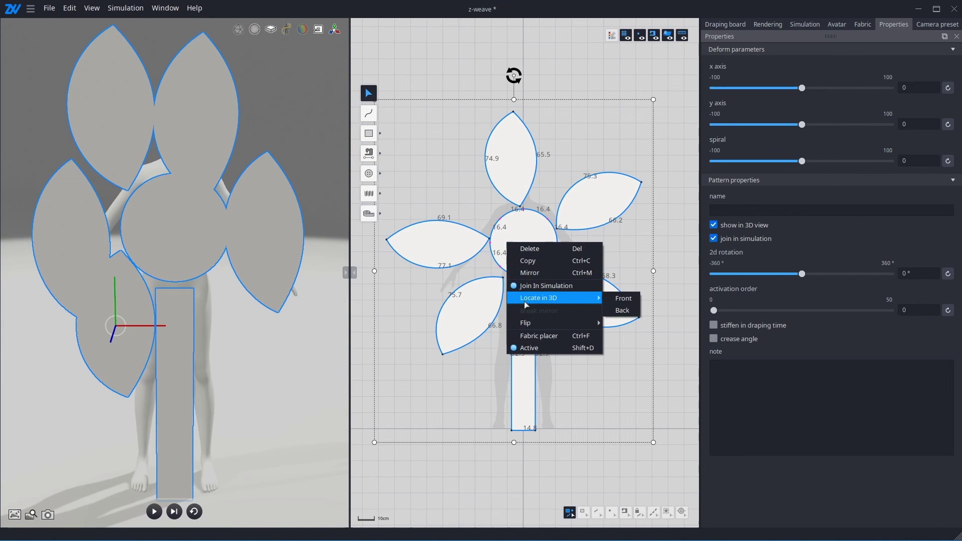
click(623, 299)
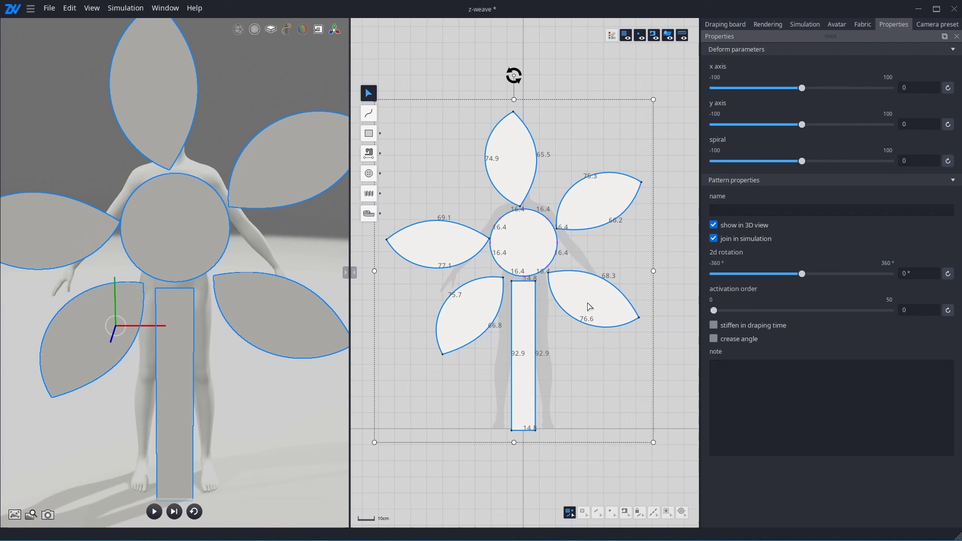
right_drag(233, 310, 250, 356)
- Deselect the flower pieces by clicking empty space
click(240, 391)
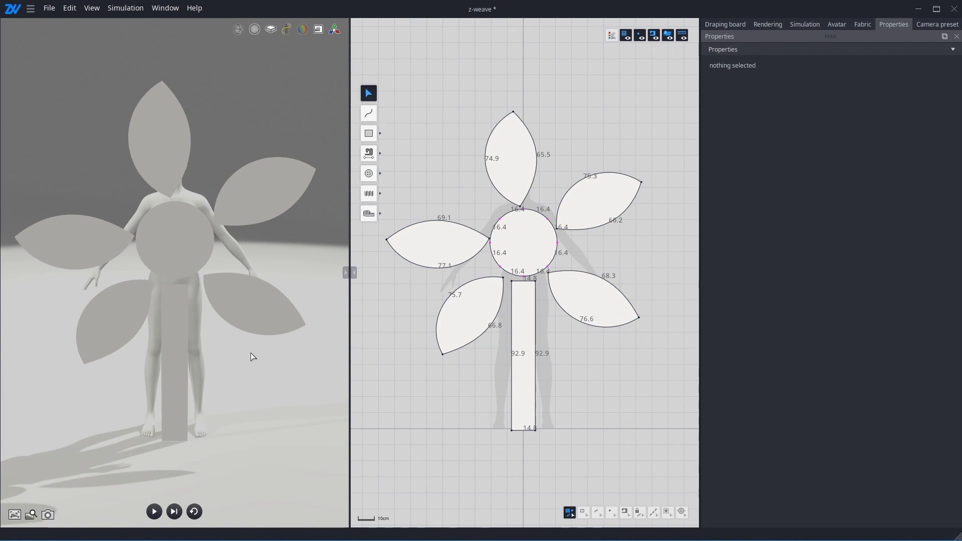